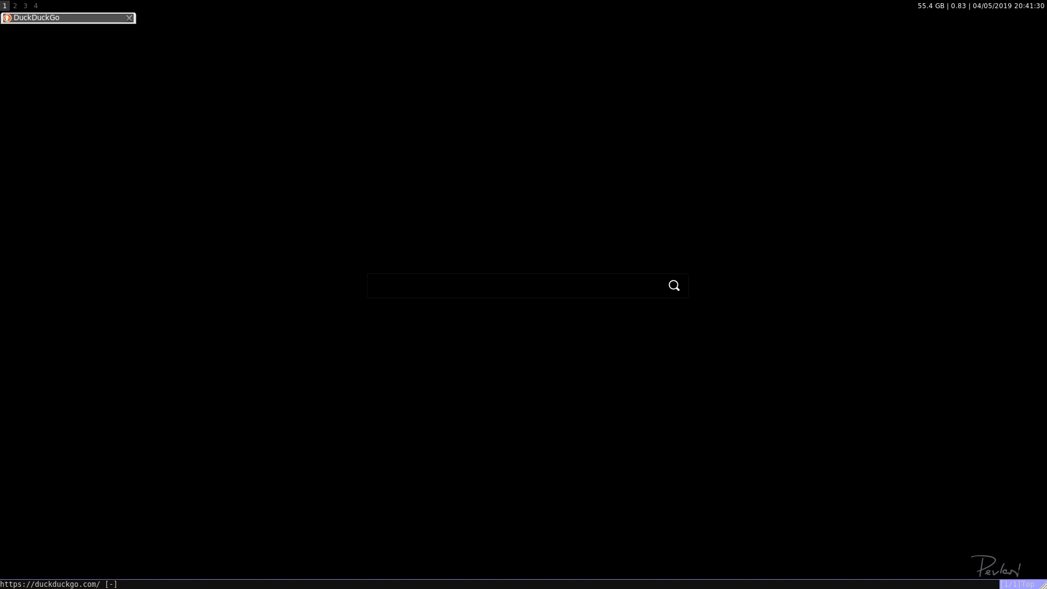
Open about:config in a new Firefox tab.
{"action": "key", "text": "super+3"}
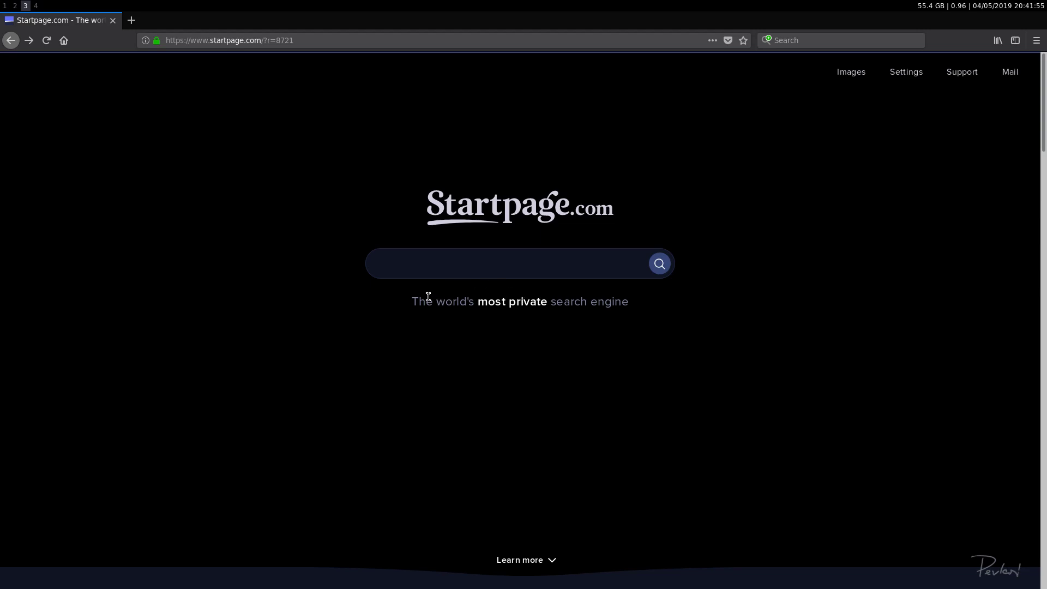
{"action": "left_click", "coordinate": [130, 20]}
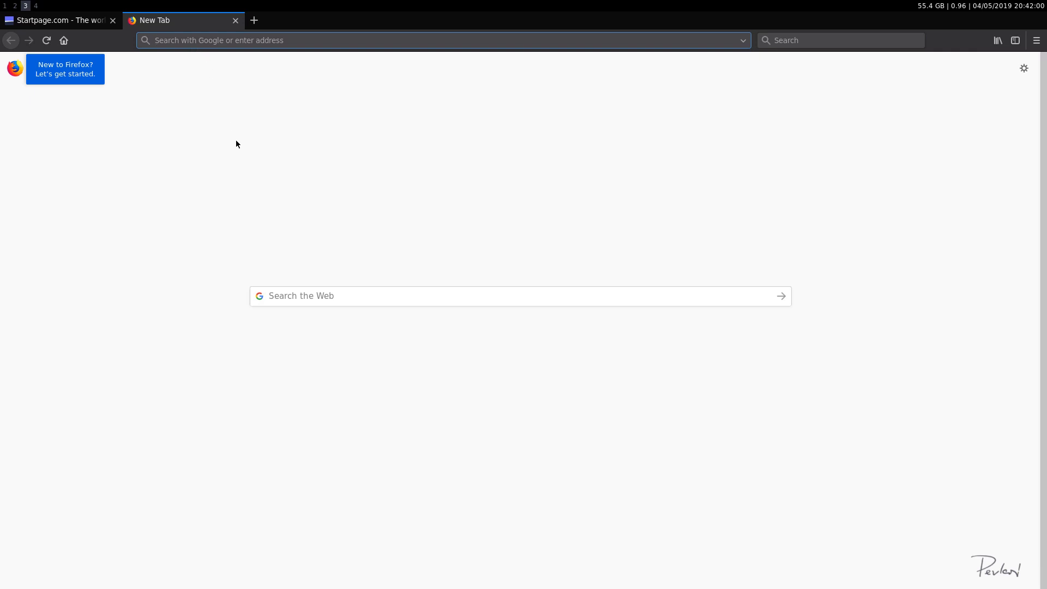
{"action": "type", "text": "ab"}
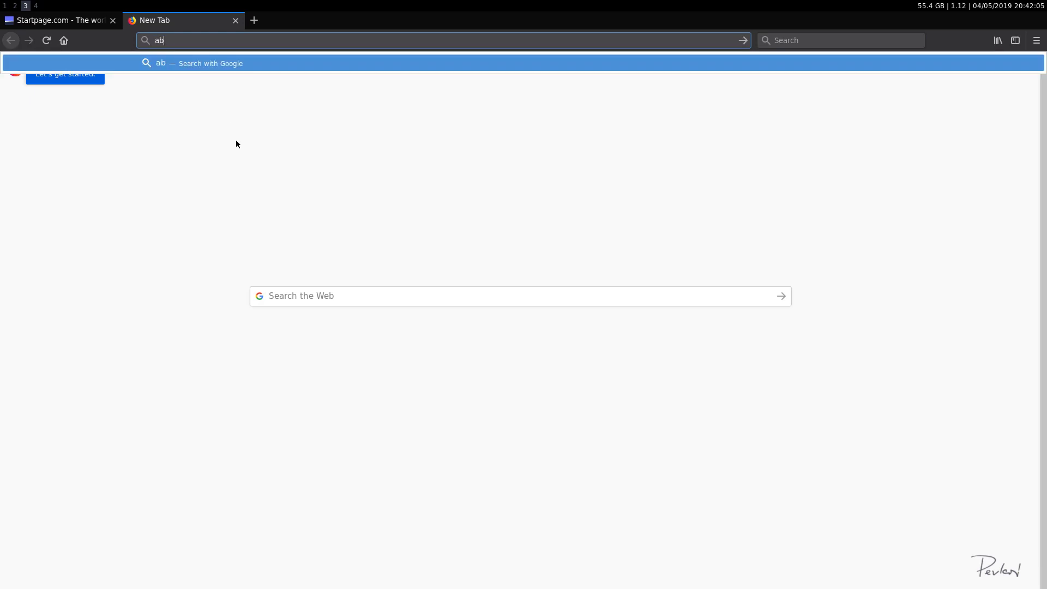
{"action": "type", "text": "out:config"}
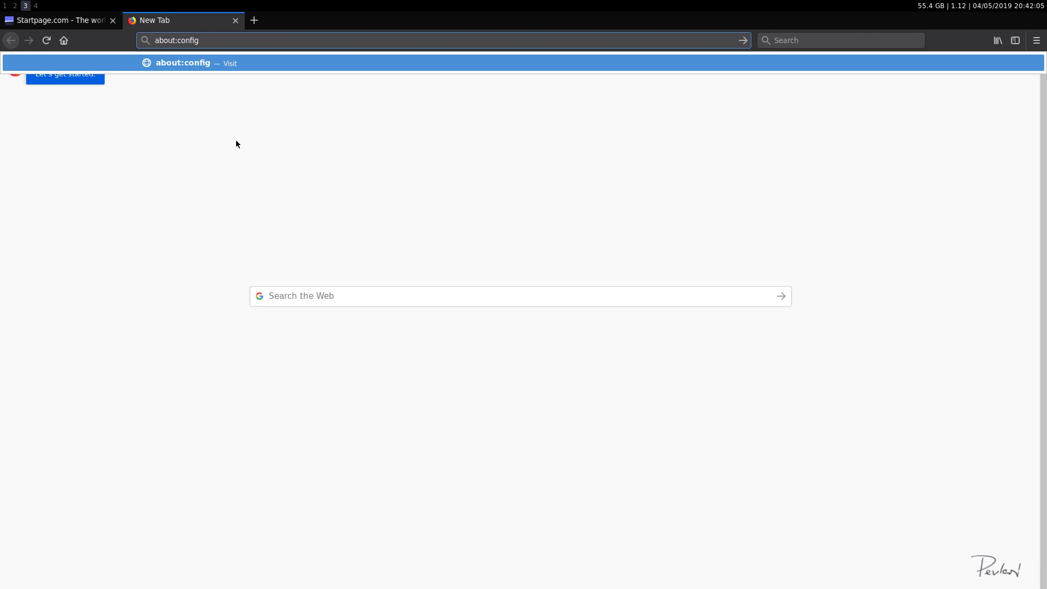
{"action": "key", "text": "Return"}
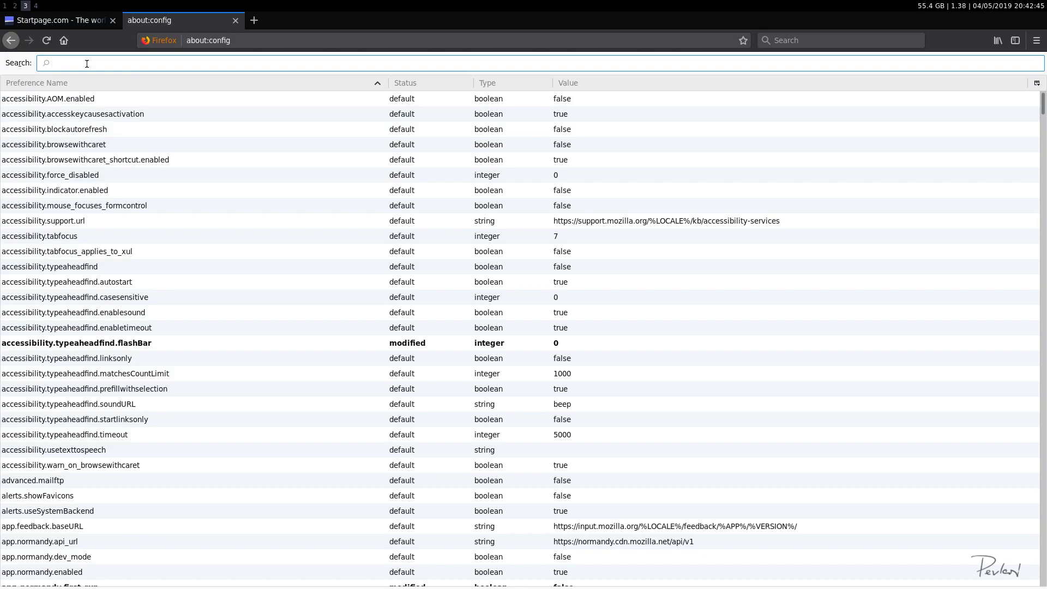
Change browser.display.background_color from #FFFFFF to #000000.
{"action": "type", "text": "browser.display"}
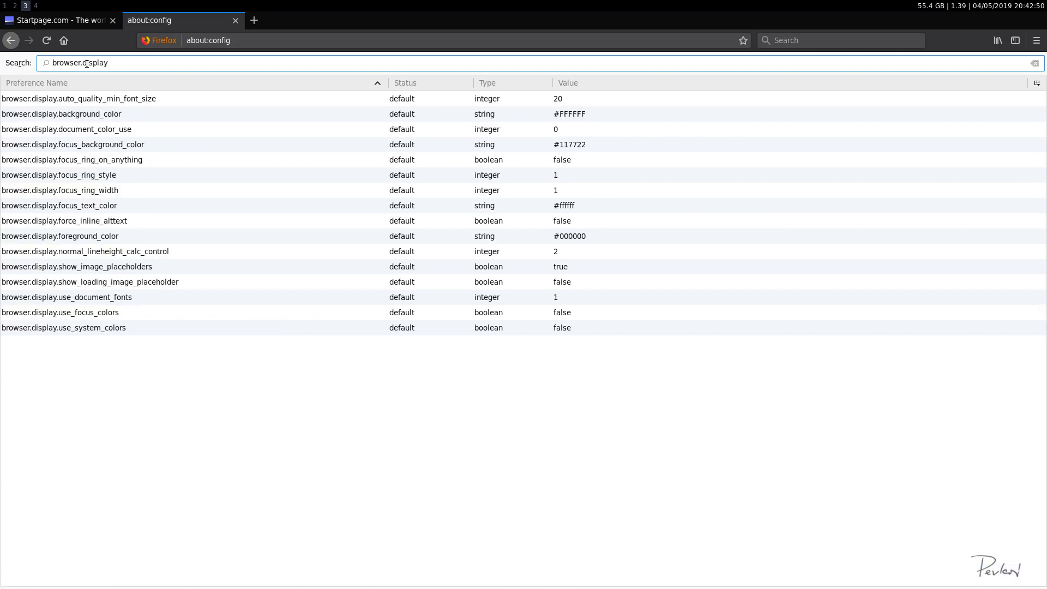
{"action": "type", "text": ".back"}
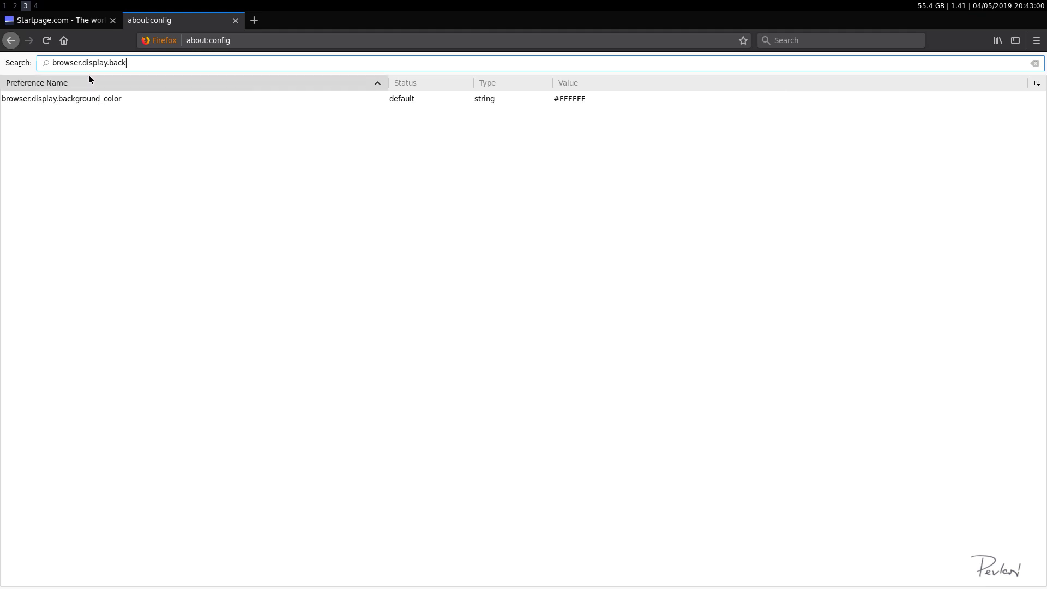
{"action": "left_click", "coordinate": [93, 97]}
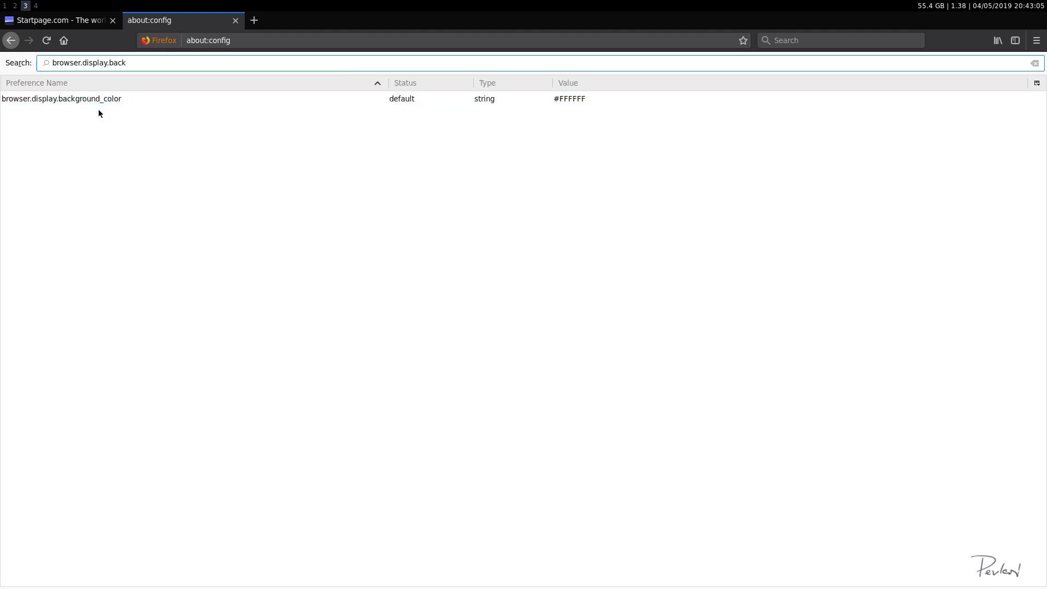
{"action": "double_click", "coordinate": [97, 98]}
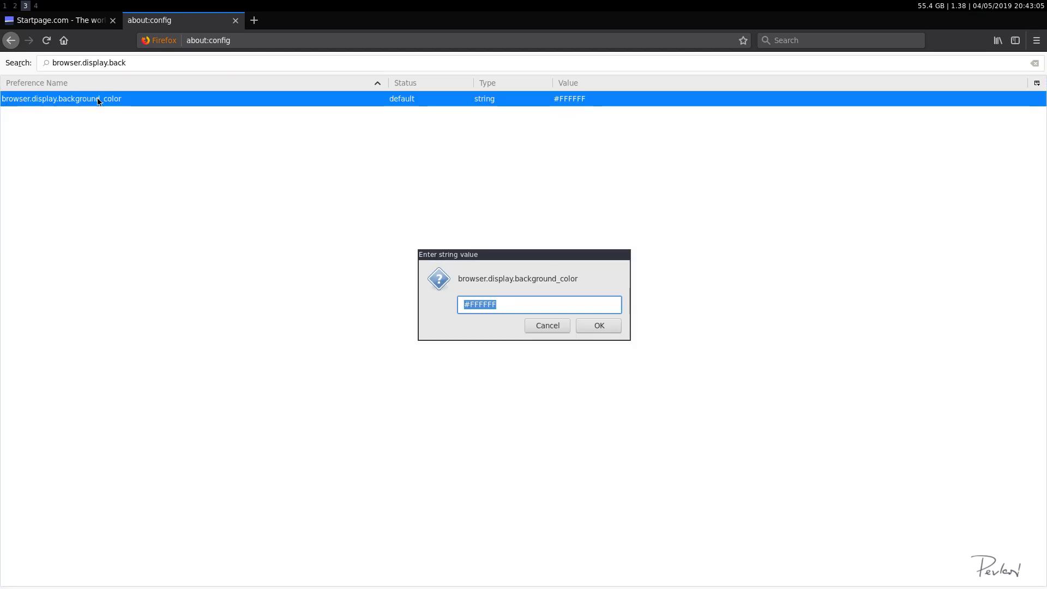
{"action": "left_click_drag", "start_coordinate": [545, 254], "coordinate": [395, 136]}
{"action": "left_click", "coordinate": [371, 185]}
{"action": "double_click", "coordinate": [365, 187]}
{"action": "type", "text": "000000"}
{"action": "left_click", "coordinate": [457, 208]}
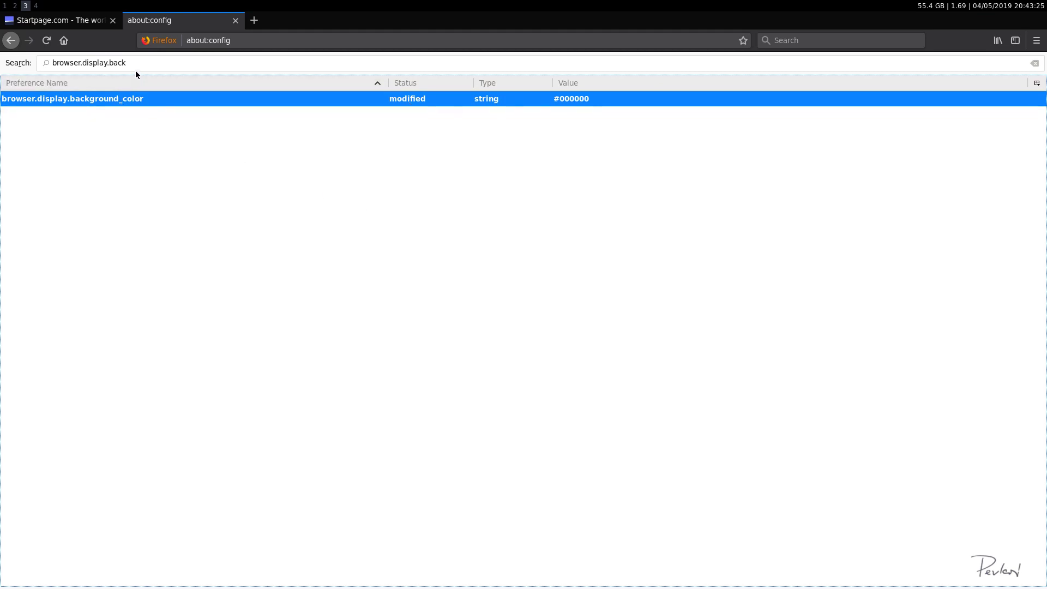
{"action": "left_click", "coordinate": [170, 66]}
Set network.http.speculative-parallel-limit to 0, then clear the filter.
{"action": "key", "text": "BackSpace"}
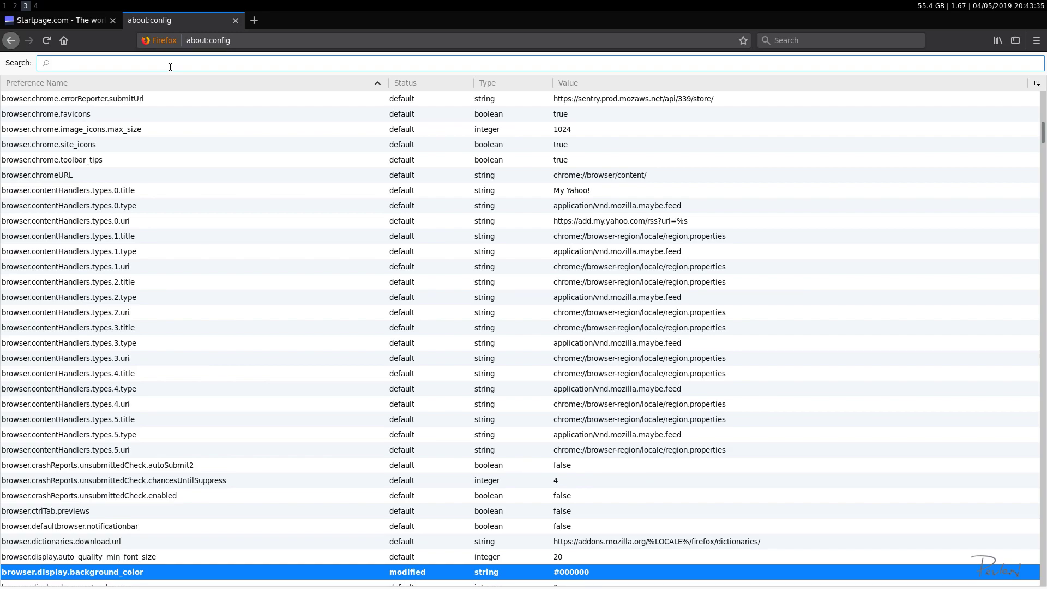
{"action": "type", "text": "network."}
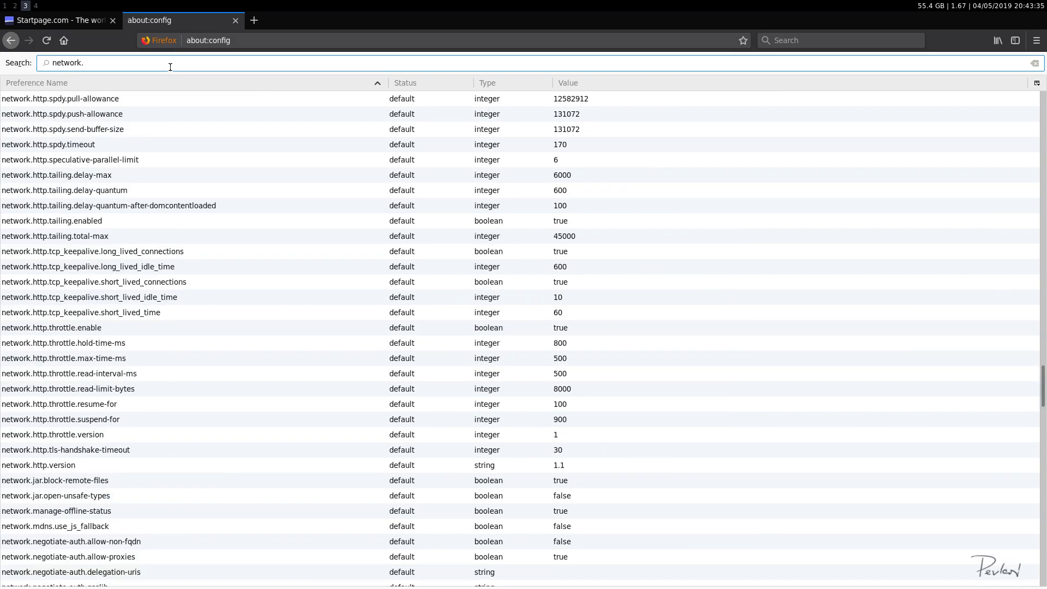
{"action": "type", "text": "http."}
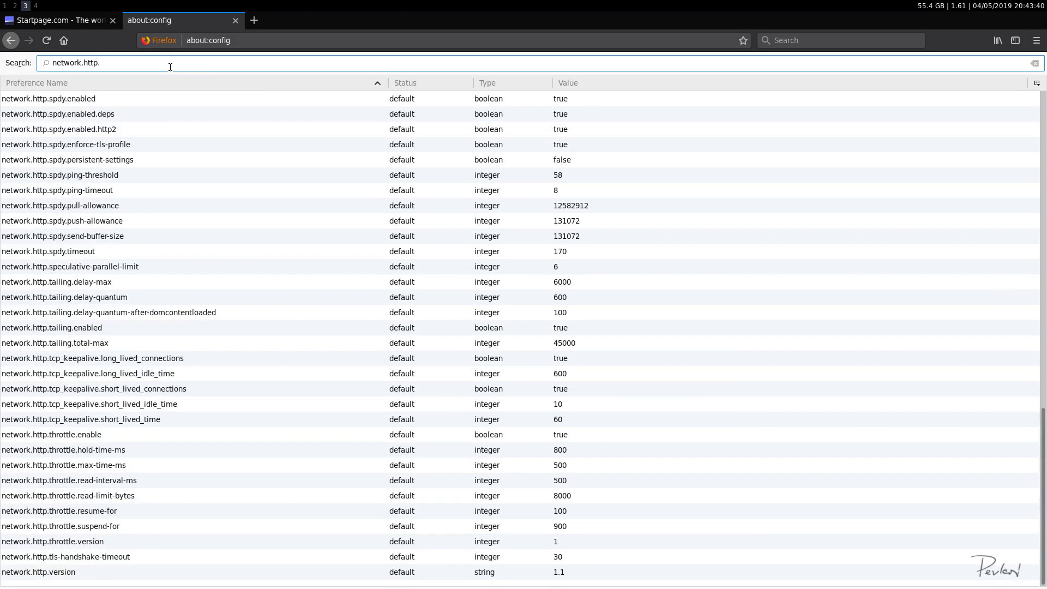
{"action": "type", "text": "speculative"}
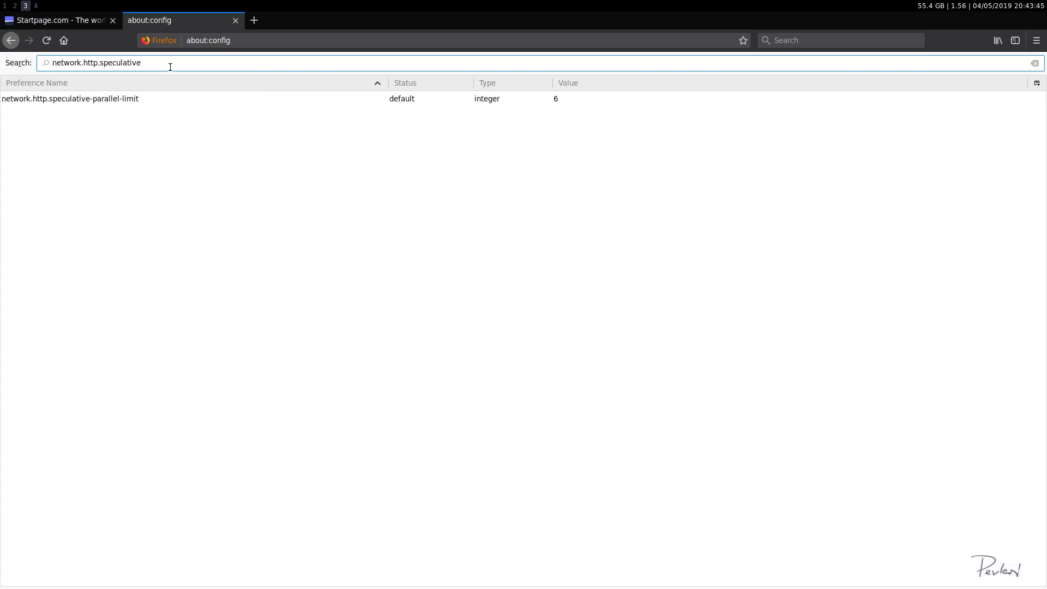
{"action": "left_click", "coordinate": [141, 103]}
{"action": "left_click", "coordinate": [554, 100]}
{"action": "double_click", "coordinate": [556, 99]}
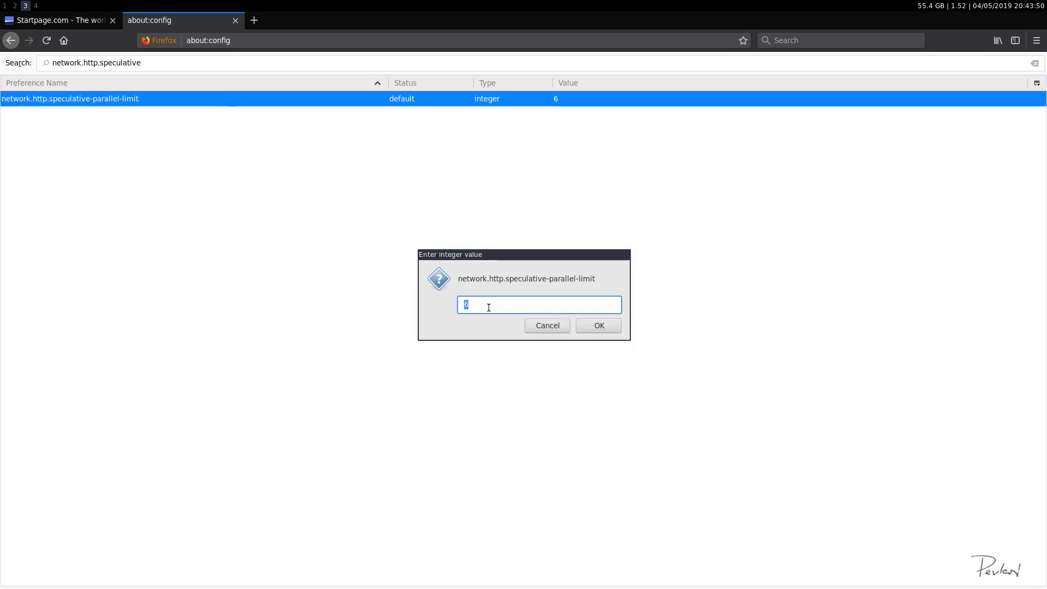
{"action": "type", "text": "0"}
{"action": "left_click", "coordinate": [592, 324]}
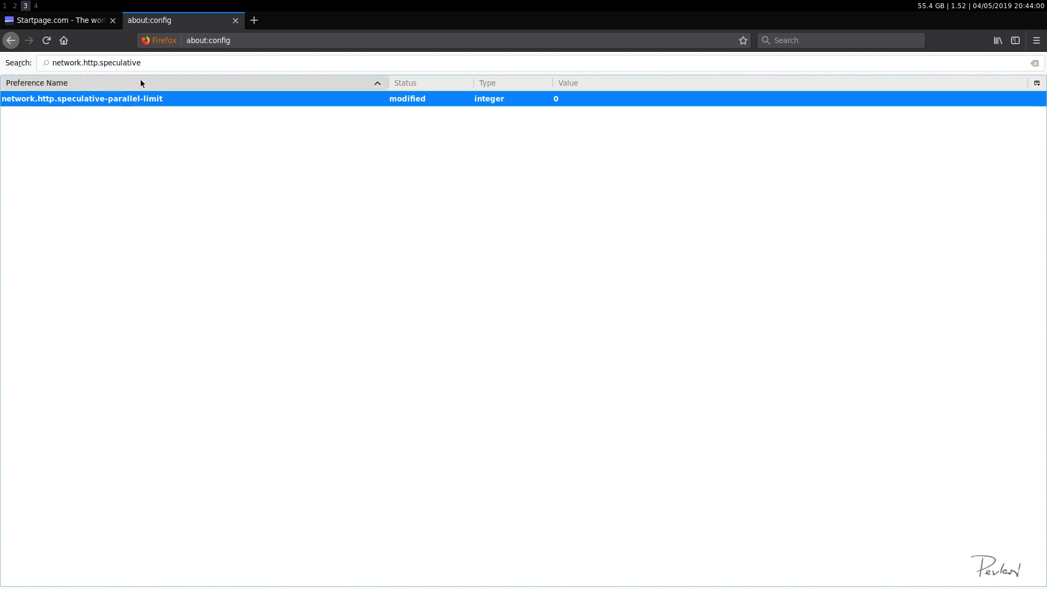
{"action": "left_click_drag", "start_coordinate": [145, 65], "coordinate": [48, 64]}
{"action": "key", "text": "BackSpace"}
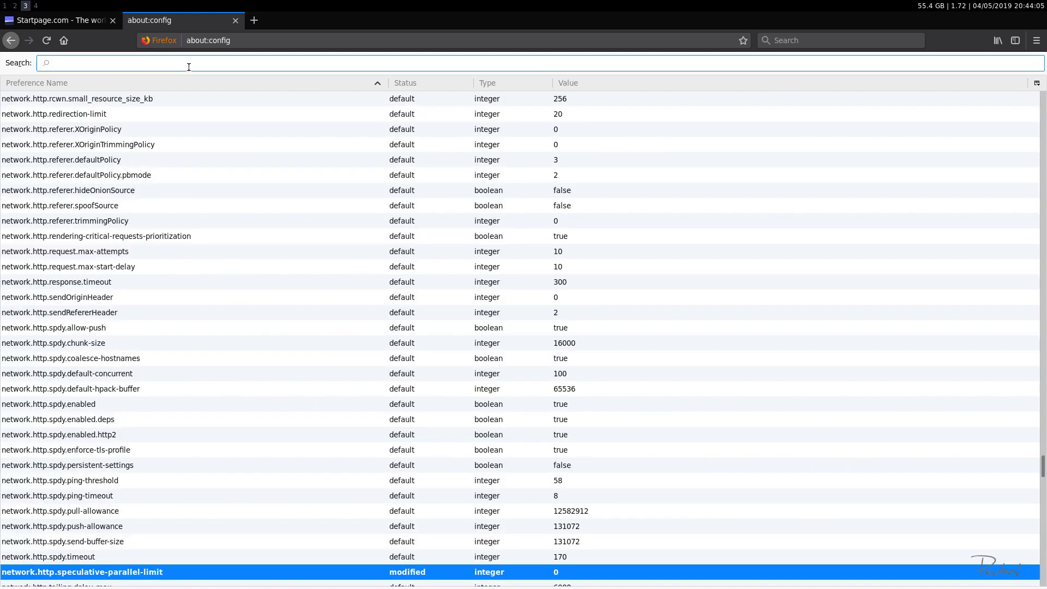
Filter for network.dns.disableP and toggle network.dns.disablePrefetch to true.
{"action": "type", "text": "network"}
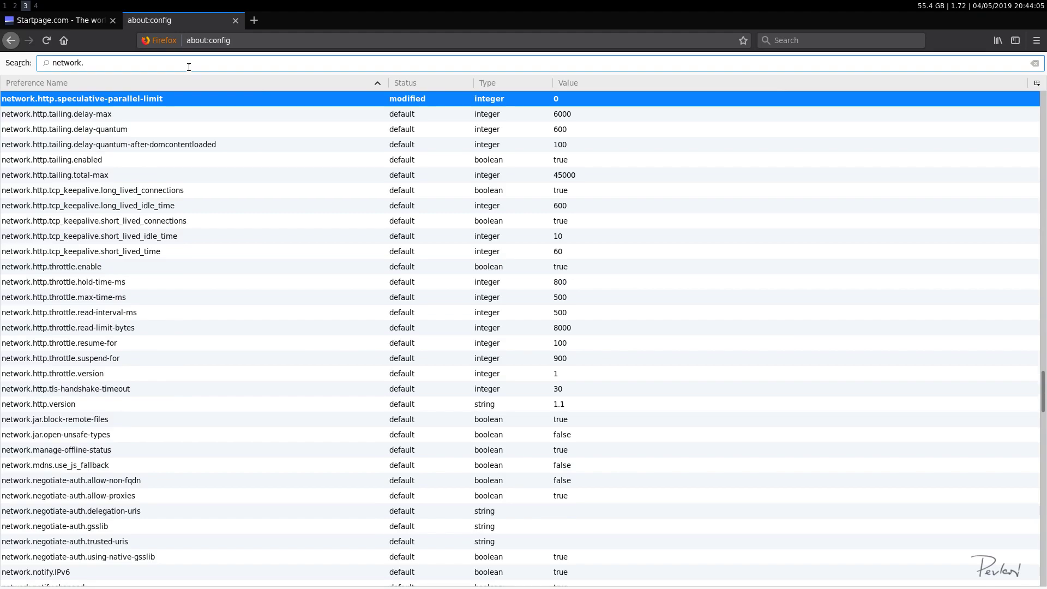
{"action": "type", "text": ".dns."}
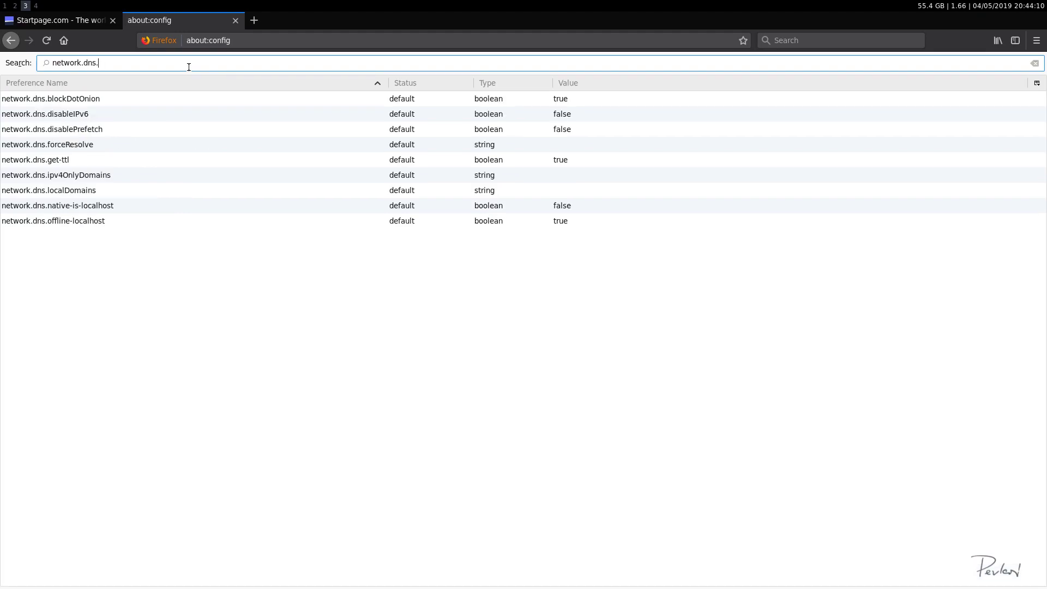
{"action": "type", "text": "disable.P"}
{"action": "key", "text": "BackSpace"}
{"action": "key", "text": "BackSpace"}
{"action": "type", "text": "P"}
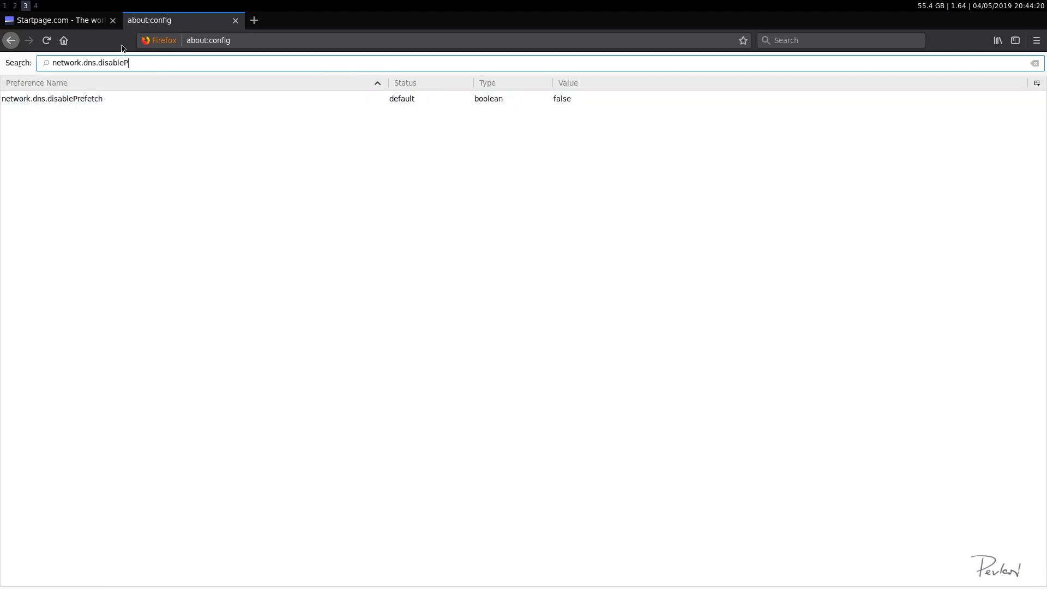
{"action": "left_click", "coordinate": [79, 21]}
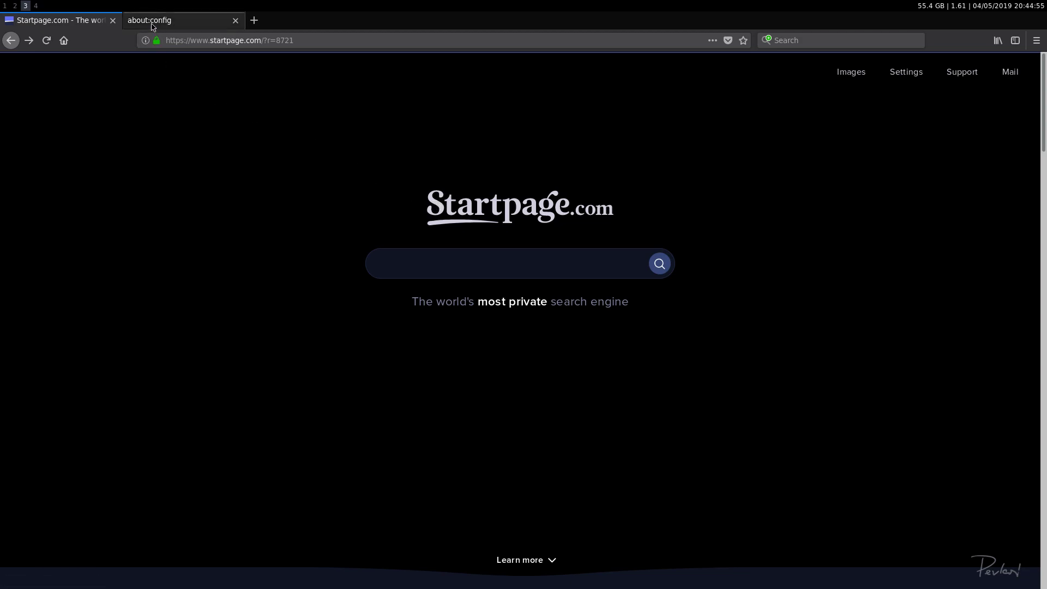
{"action": "left_click", "coordinate": [151, 22]}
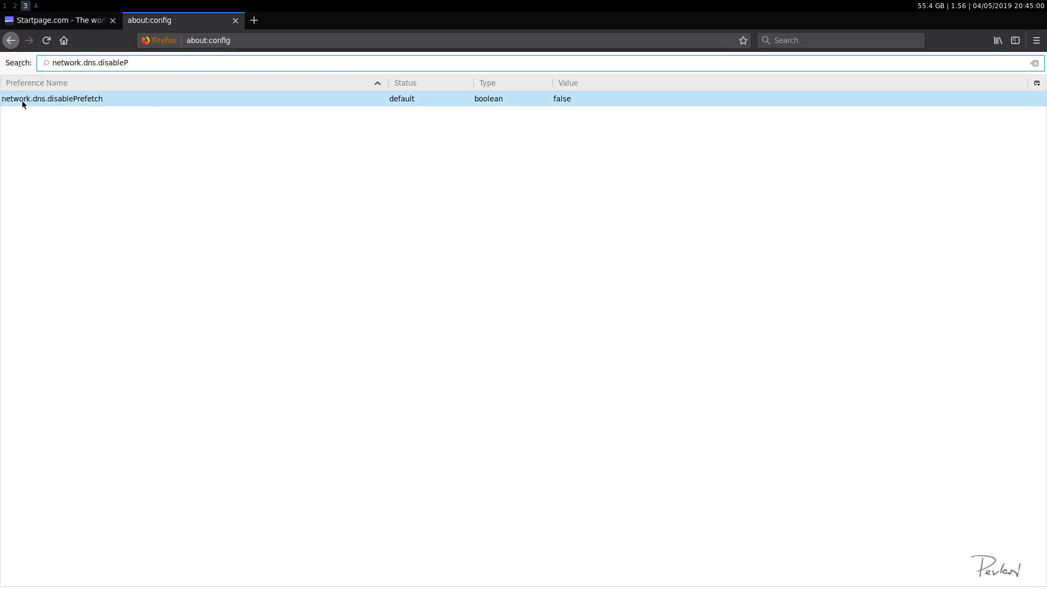
{"action": "double_click", "coordinate": [316, 98]}
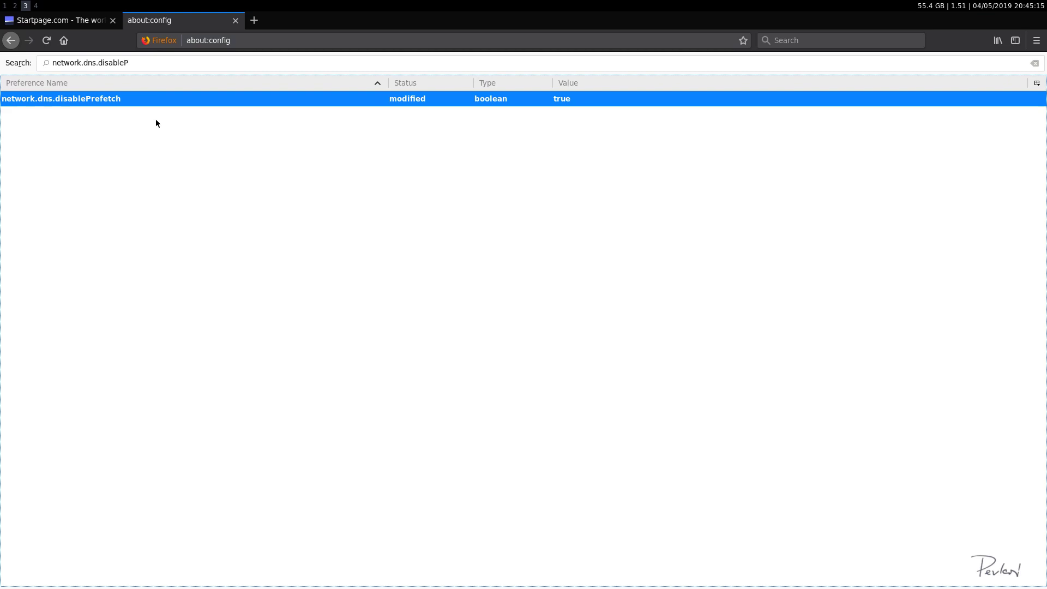
Filter for prefetch-next and toggle network.prefetch-next to false.
{"action": "triple_click", "coordinate": [144, 63]}
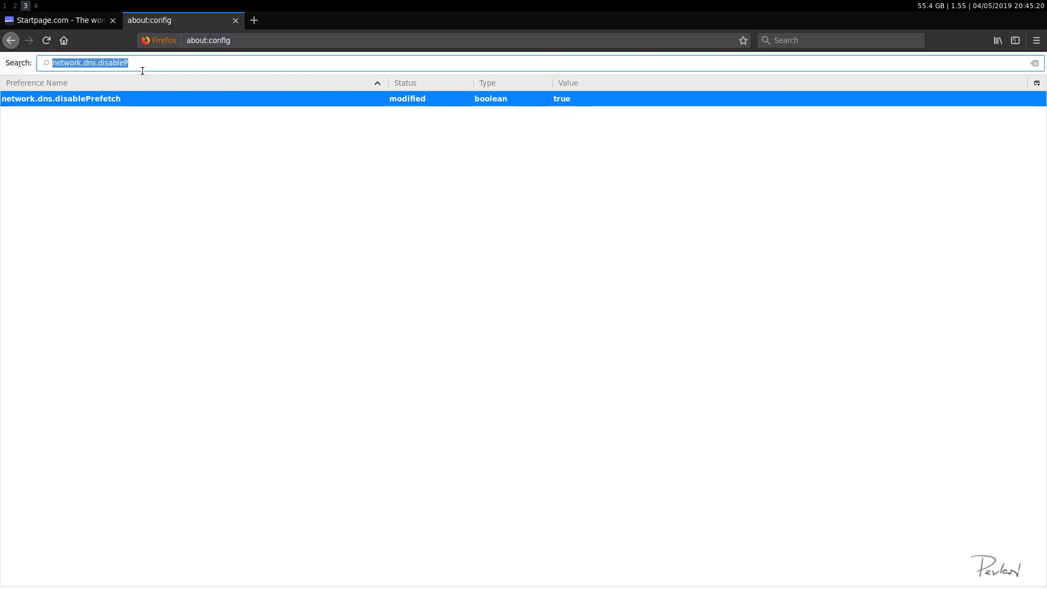
{"action": "left_click_drag", "start_coordinate": [144, 62], "coordinate": [84, 63]}
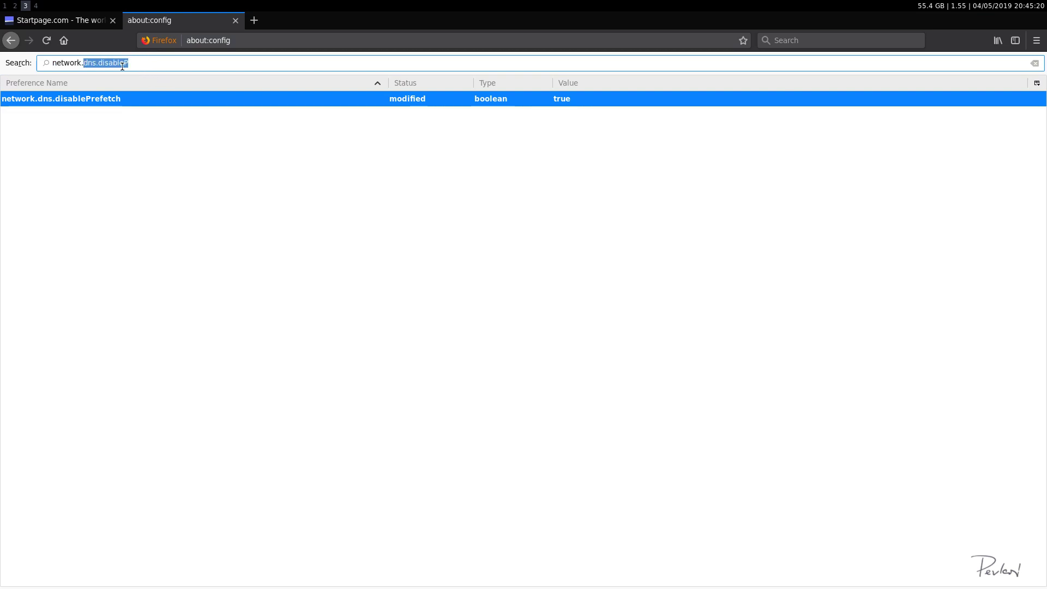
{"action": "type", "text": "prefetch."}
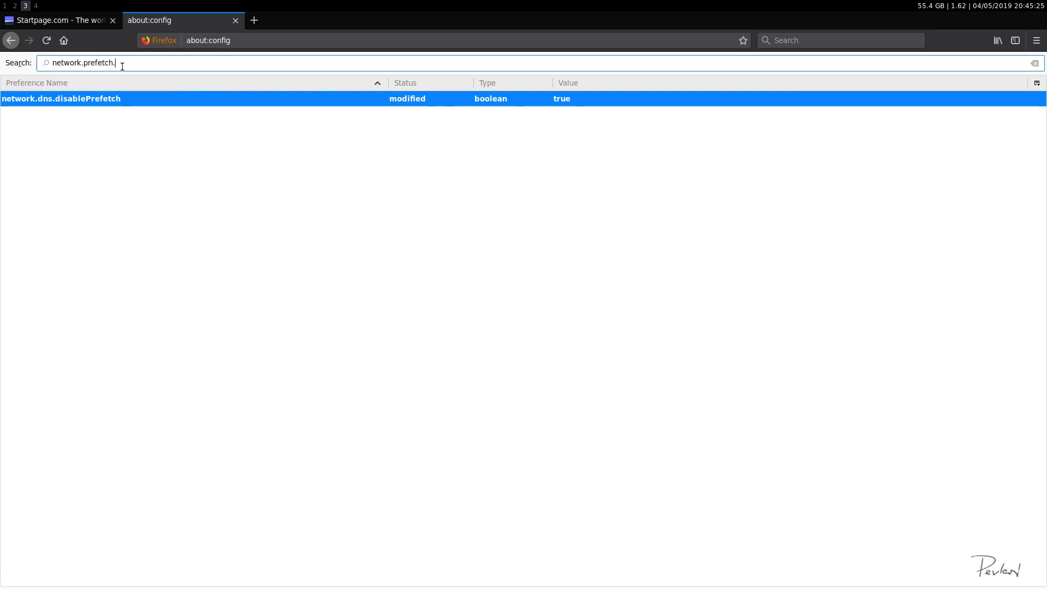
{"action": "key", "text": "BackSpace"}
{"action": "type", "text": "-ne"}
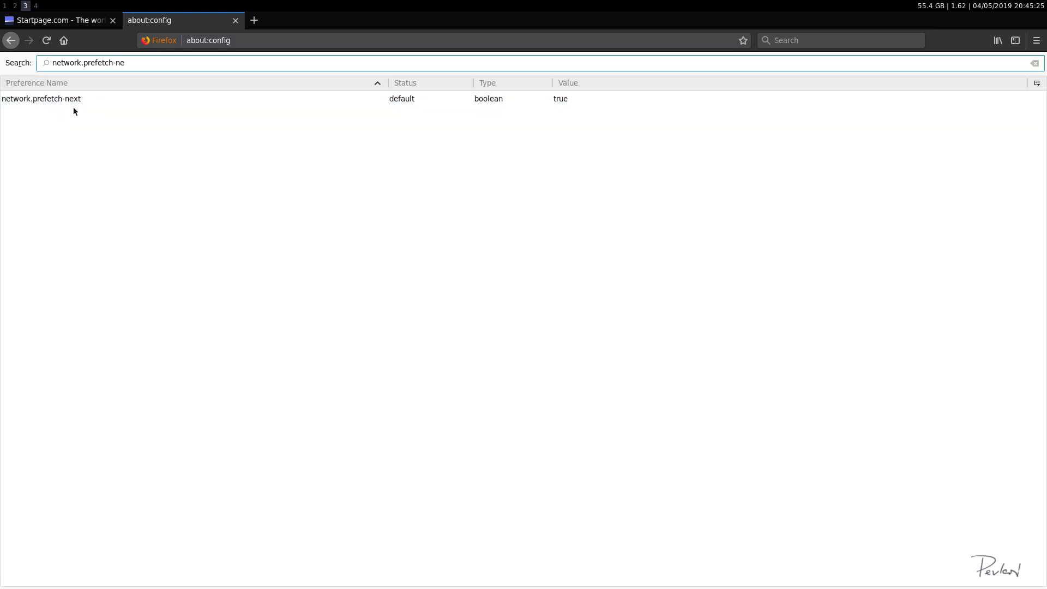
{"action": "double_click", "coordinate": [510, 100]}
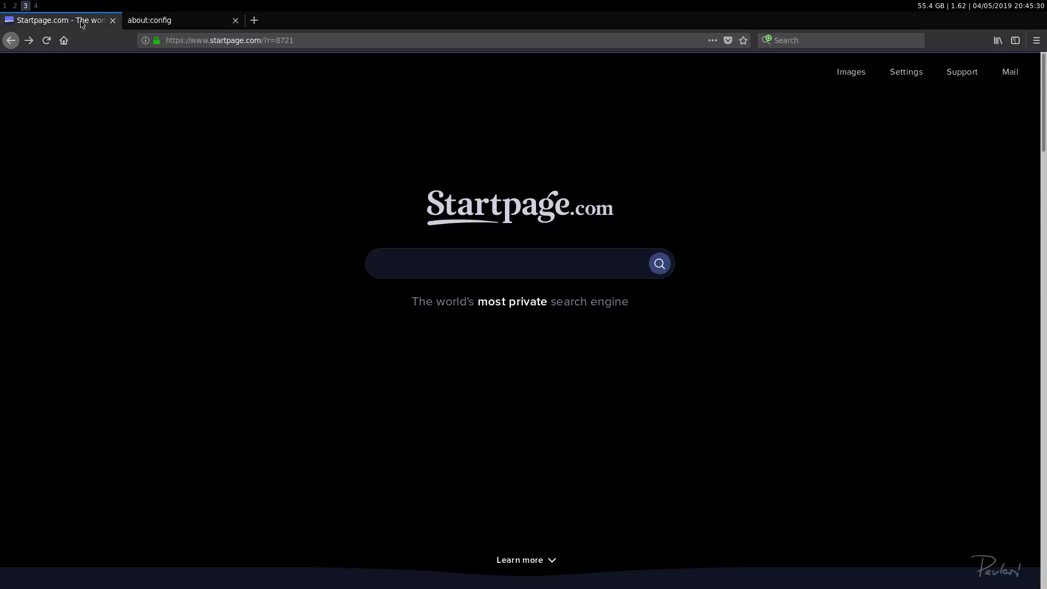
{"action": "left_click", "coordinate": [82, 22]}
{"action": "left_click", "coordinate": [174, 21]}
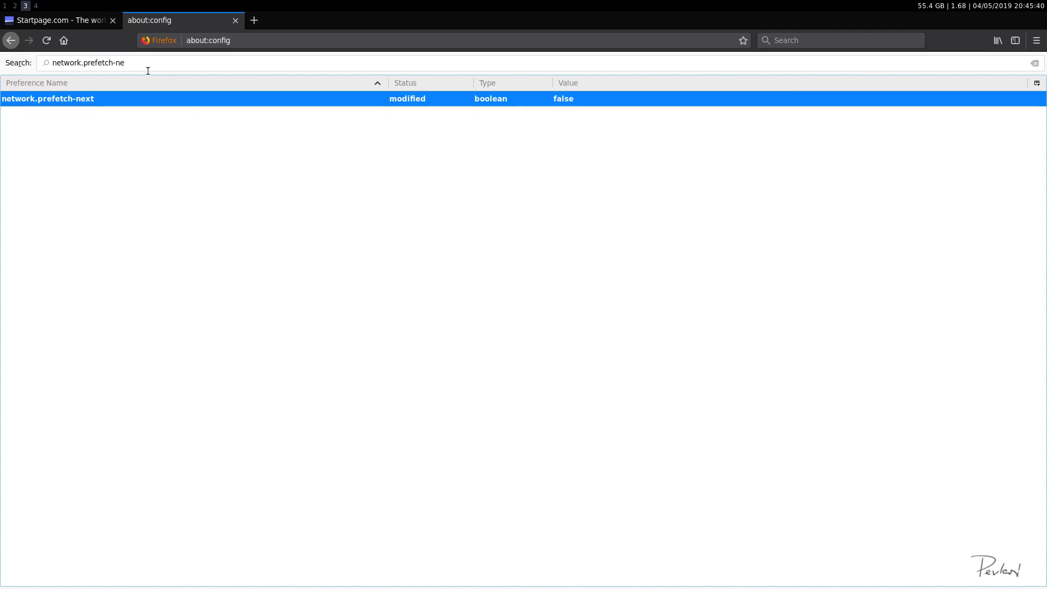
{"action": "left_click_drag", "start_coordinate": [148, 69], "coordinate": [48, 65]}
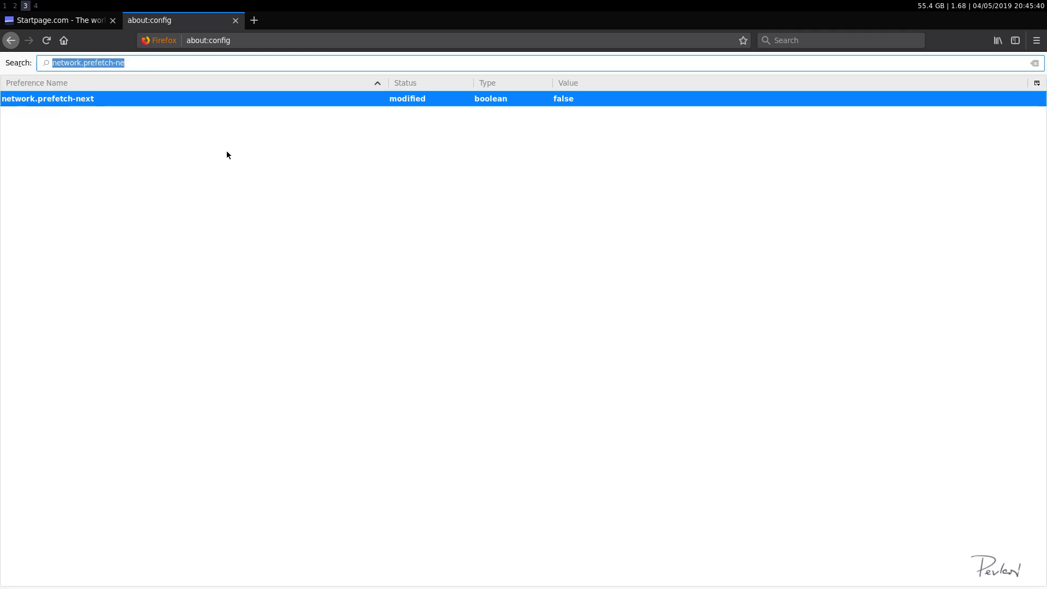
Filter about:config for dom.event.clip and test copying the Startpage tagline text.
{"action": "key", "text": "BackSpace"}
{"action": "type", "text": "dom."}
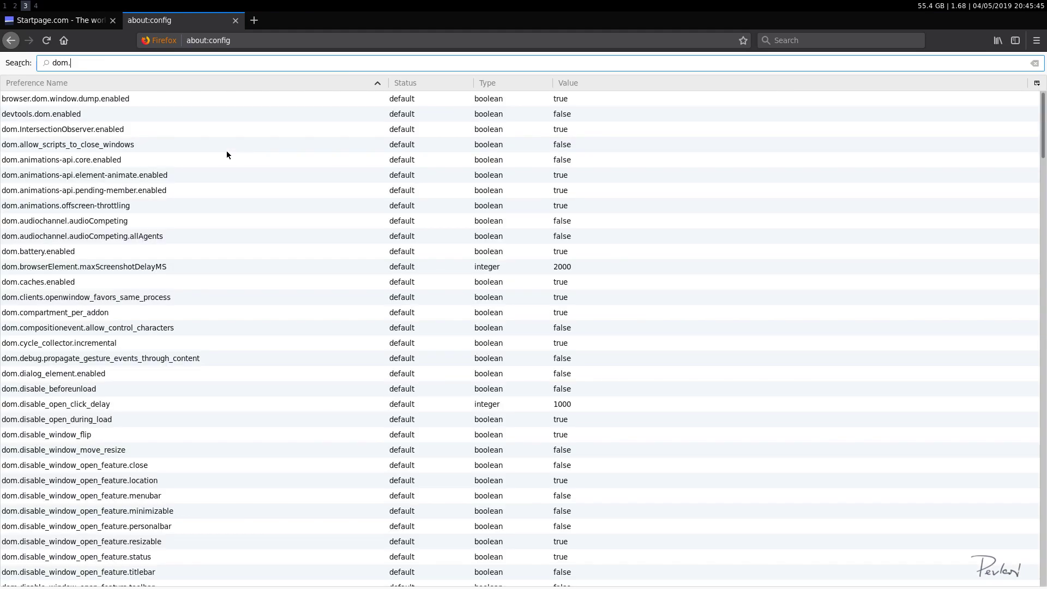
{"action": "type", "text": "event.clip"}
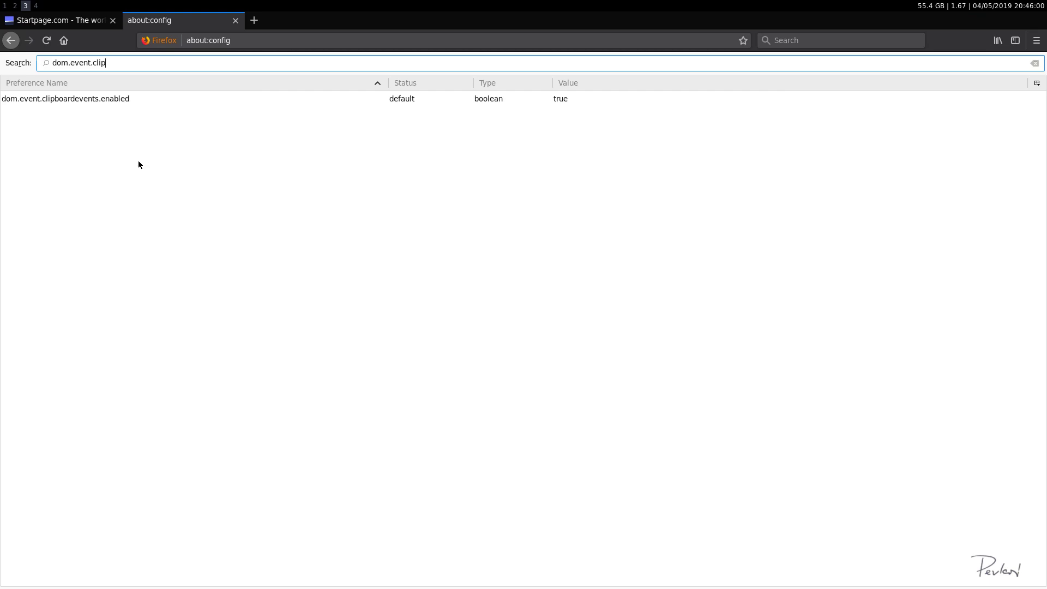
{"action": "left_click", "coordinate": [66, 20]}
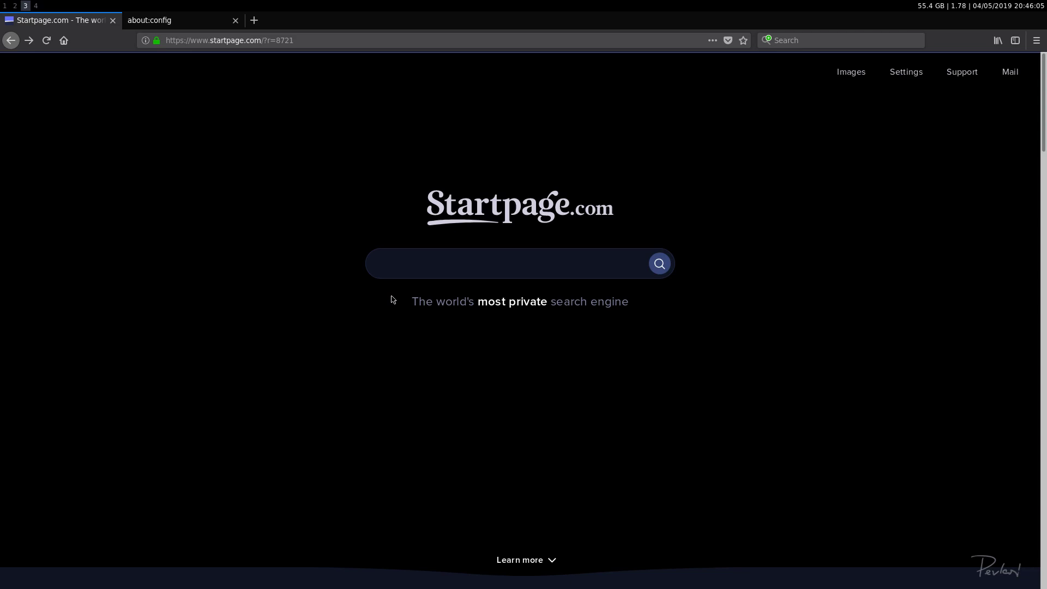
{"action": "left_click_drag", "start_coordinate": [406, 305], "coordinate": [604, 309]}
{"action": "right_click", "coordinate": [604, 309]}
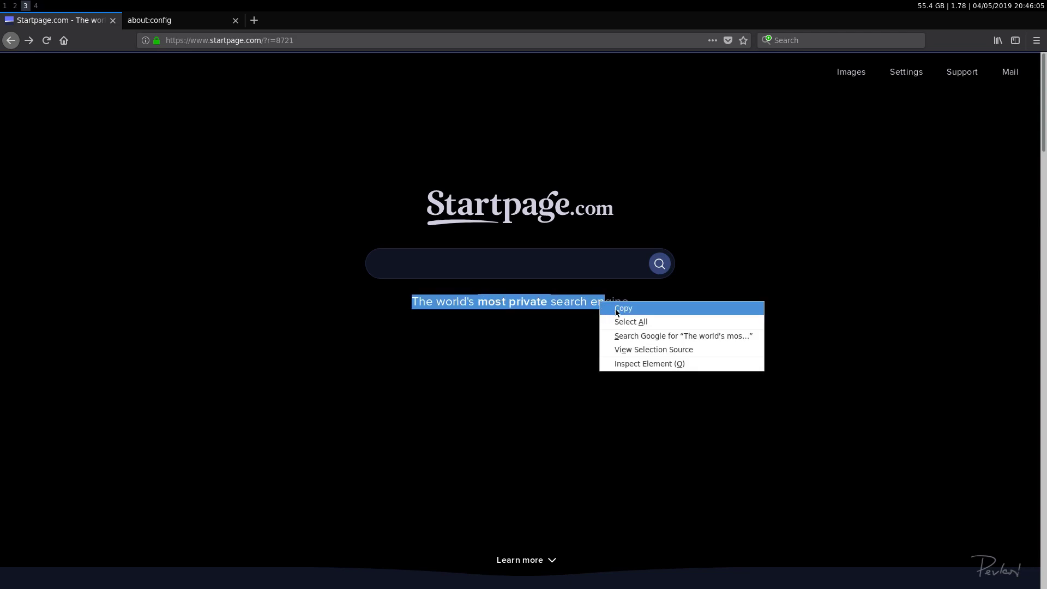
{"action": "left_click", "coordinate": [627, 309]}
{"action": "left_click", "coordinate": [455, 283]}
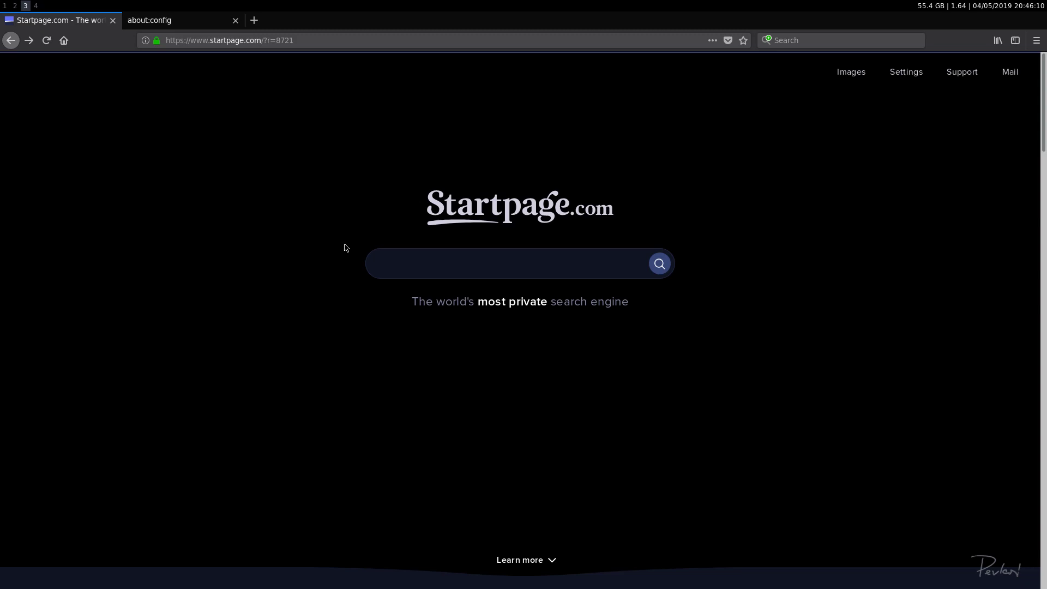
Set dom.event.clipboardevents.enabled to false.
{"action": "left_click", "coordinate": [183, 22]}
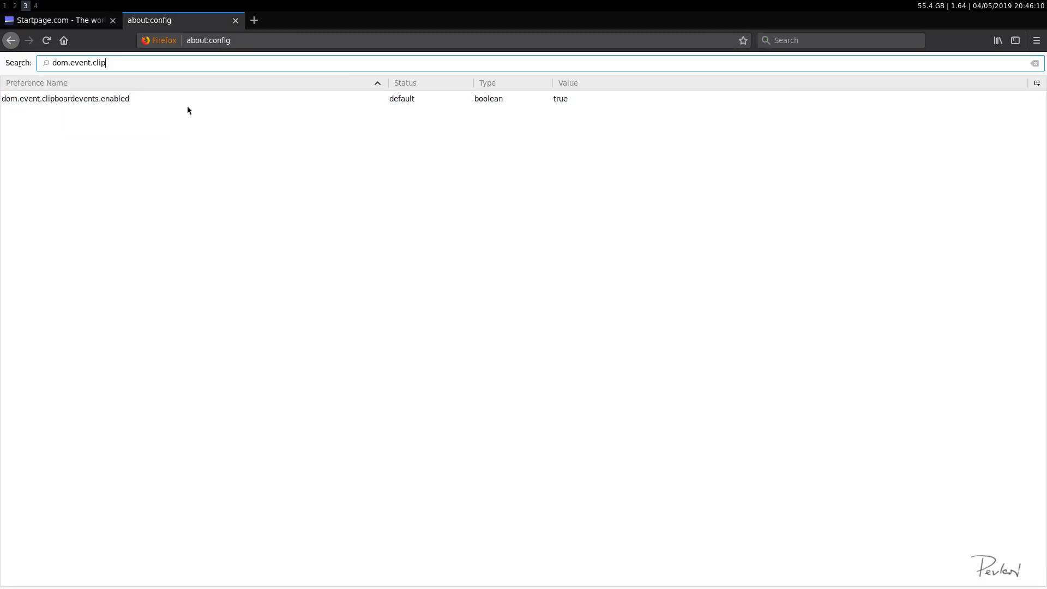
{"action": "left_click", "coordinate": [28, 103]}
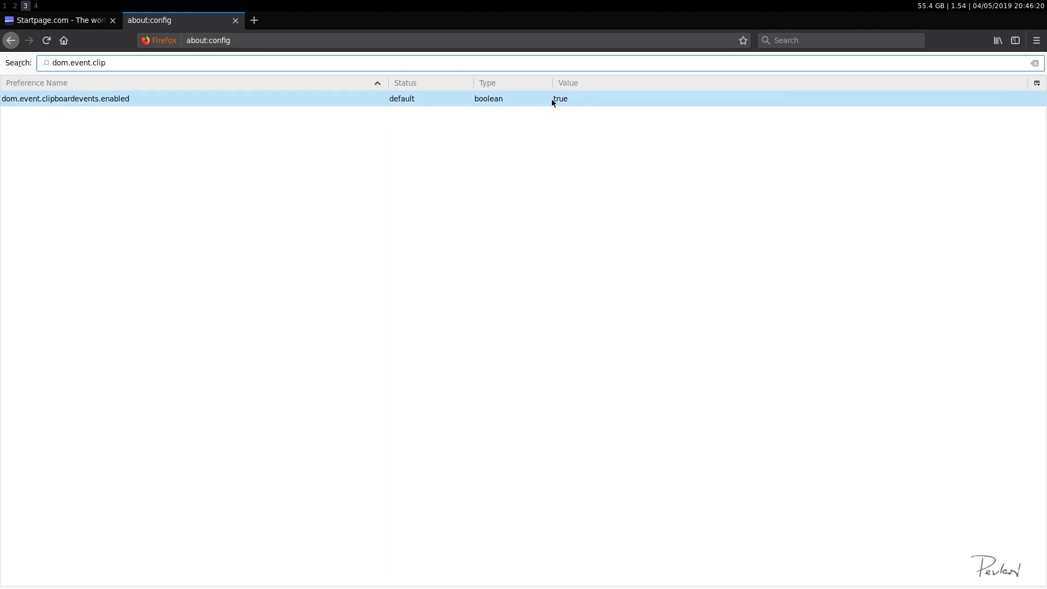
{"action": "double_click", "coordinate": [204, 100]}
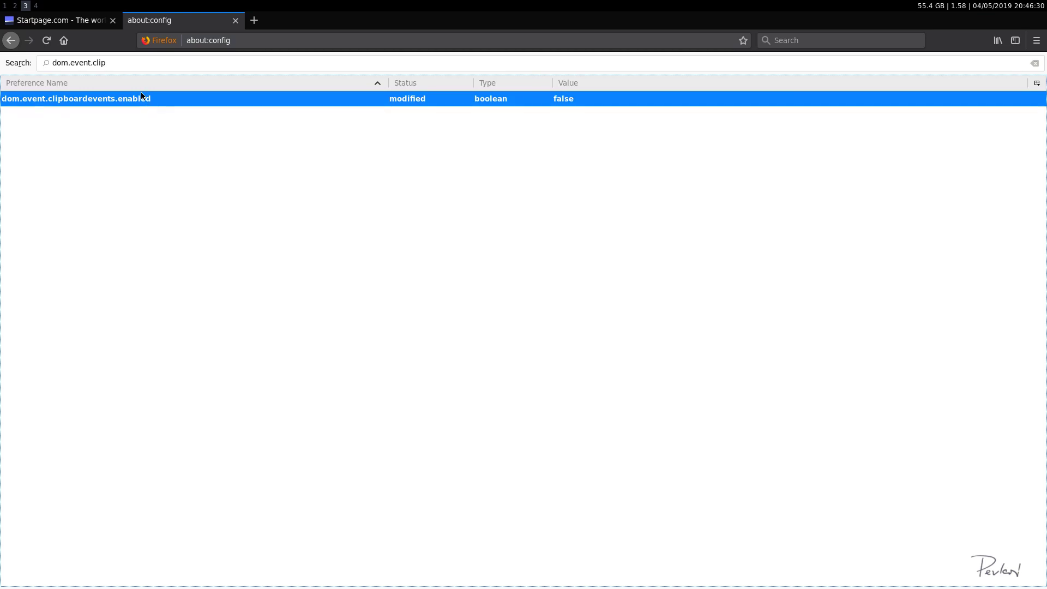
{"action": "left_click", "coordinate": [109, 67]}
Filter for dom.battery. and toggle dom.battery.enabled to false.
{"action": "key", "text": "ctrl+shift+Left"}
{"action": "key", "text": "ctrl+shift+Left"}
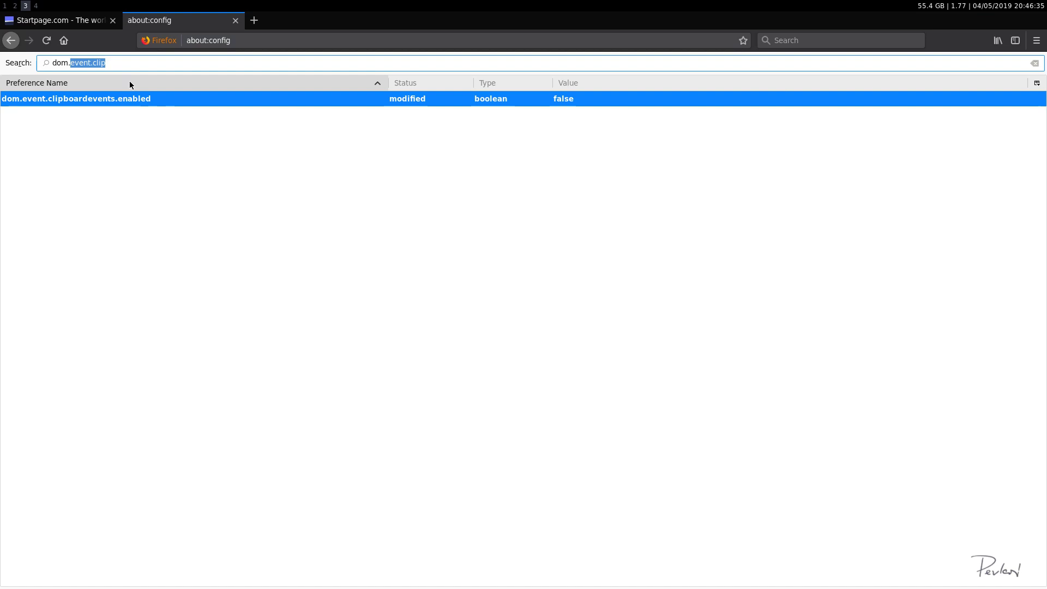
{"action": "type", "text": "battery."}
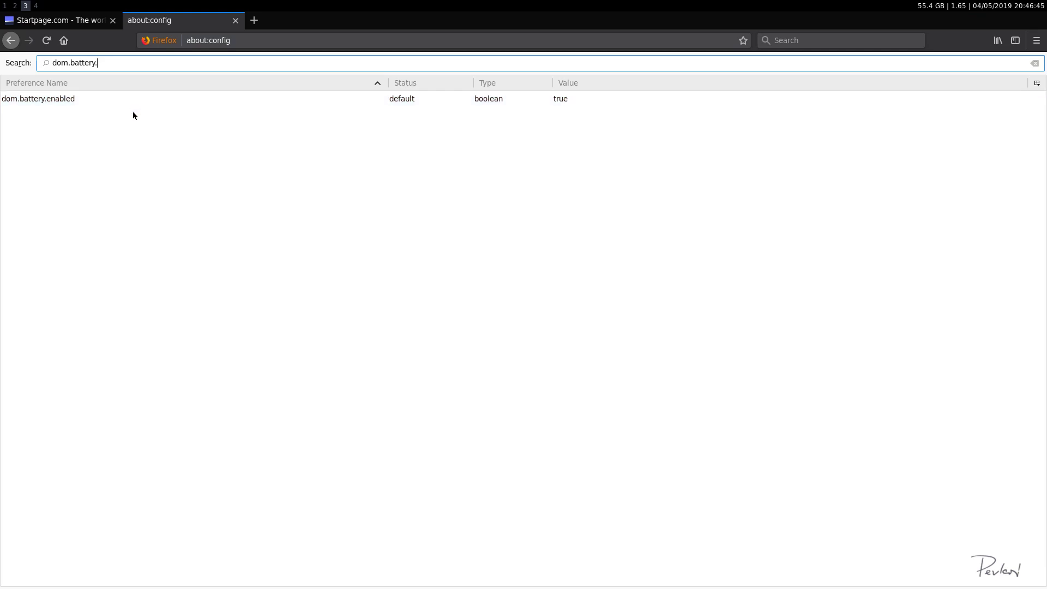
{"action": "left_click", "coordinate": [84, 99]}
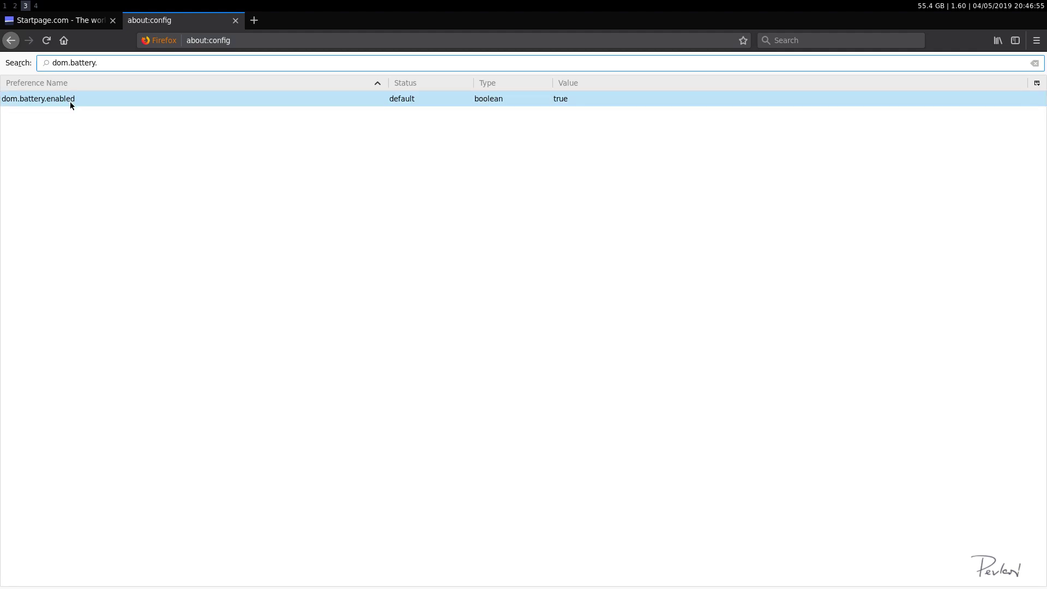
{"action": "left_click", "coordinate": [67, 70]}
{"action": "double_click", "coordinate": [569, 102]}
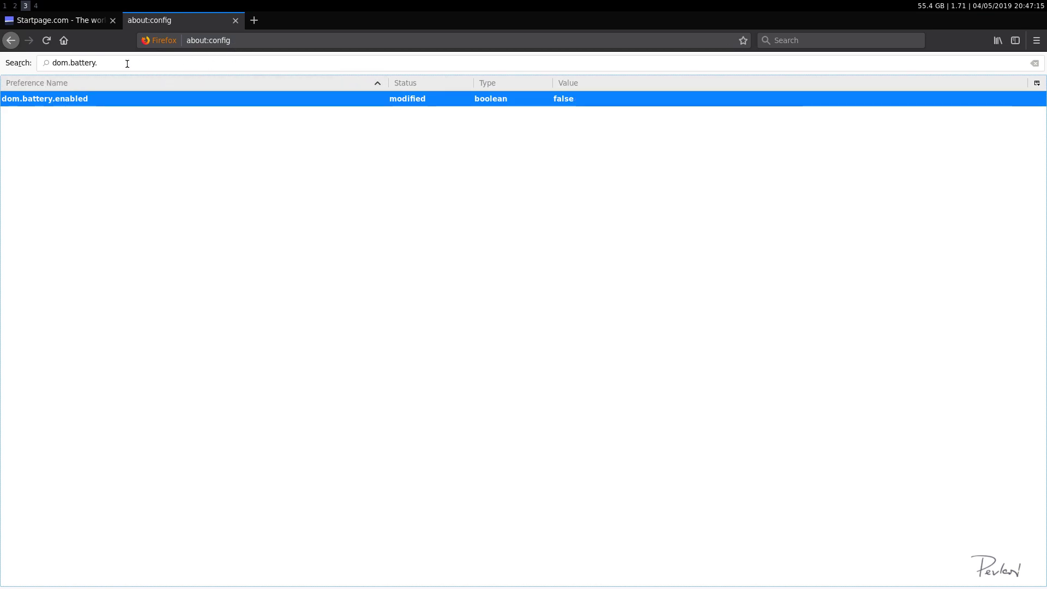
{"action": "left_click_drag", "start_coordinate": [127, 63], "coordinate": [51, 63]}
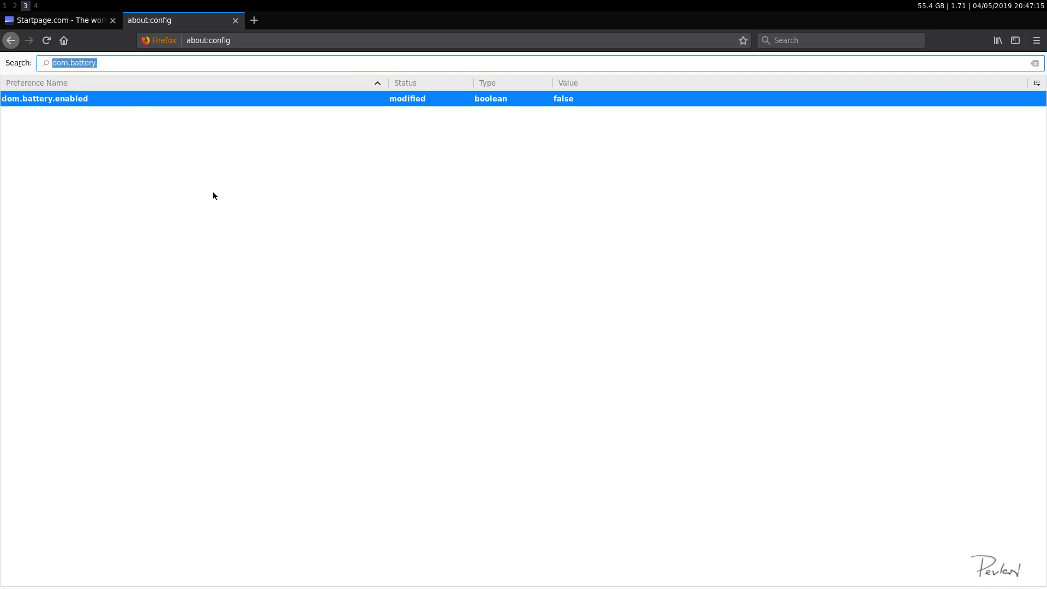
Filter for browser.send_pi and inspect the send_pings entries, leaving them unchanged.
{"action": "type", "text": "browser."}
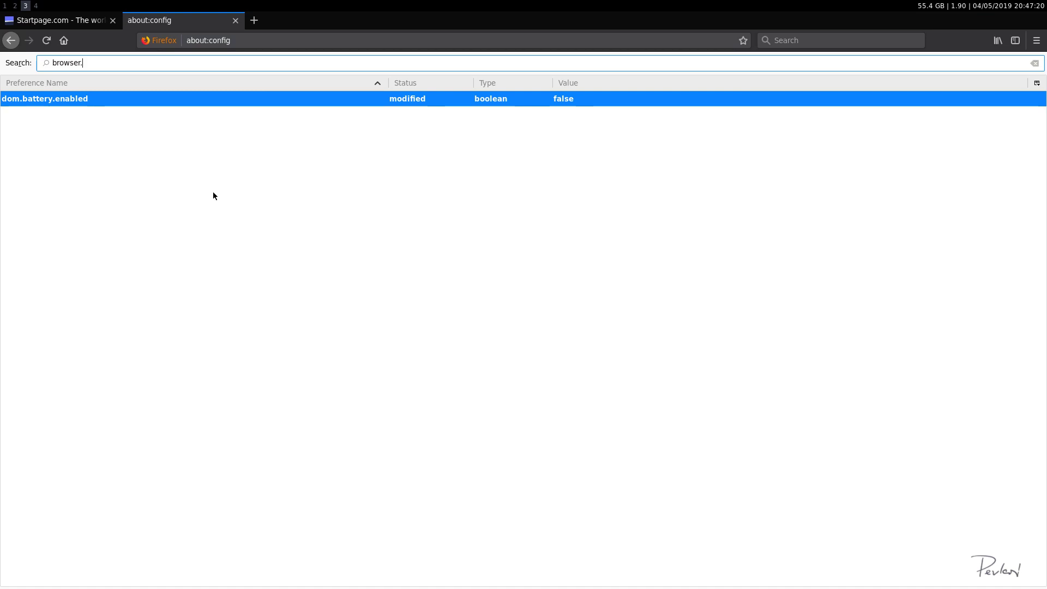
{"action": "type", "text": "send_pi"}
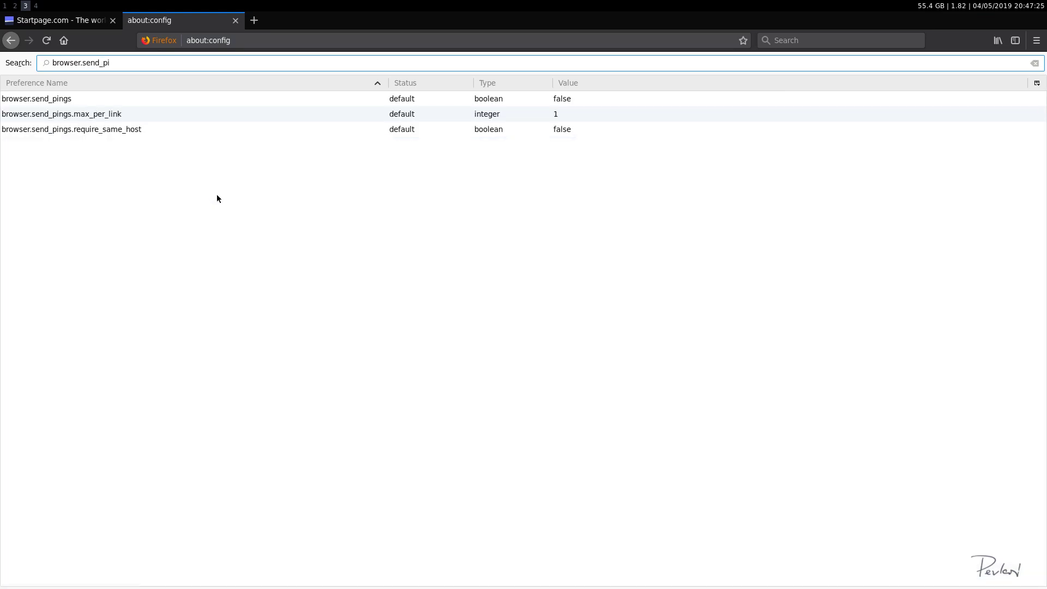
{"action": "left_click", "coordinate": [91, 117]}
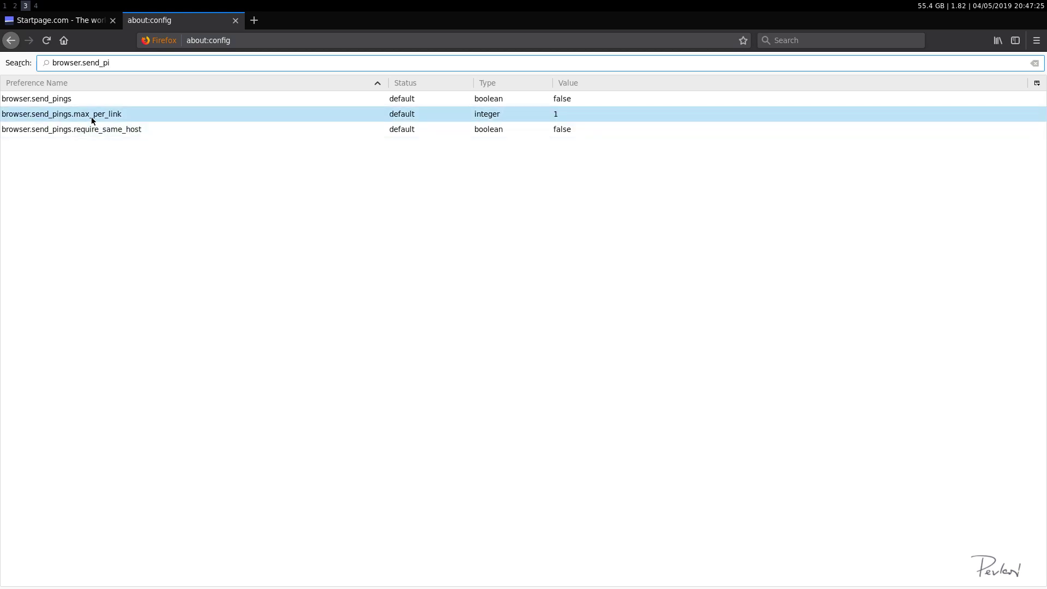
{"action": "left_click", "coordinate": [80, 97]}
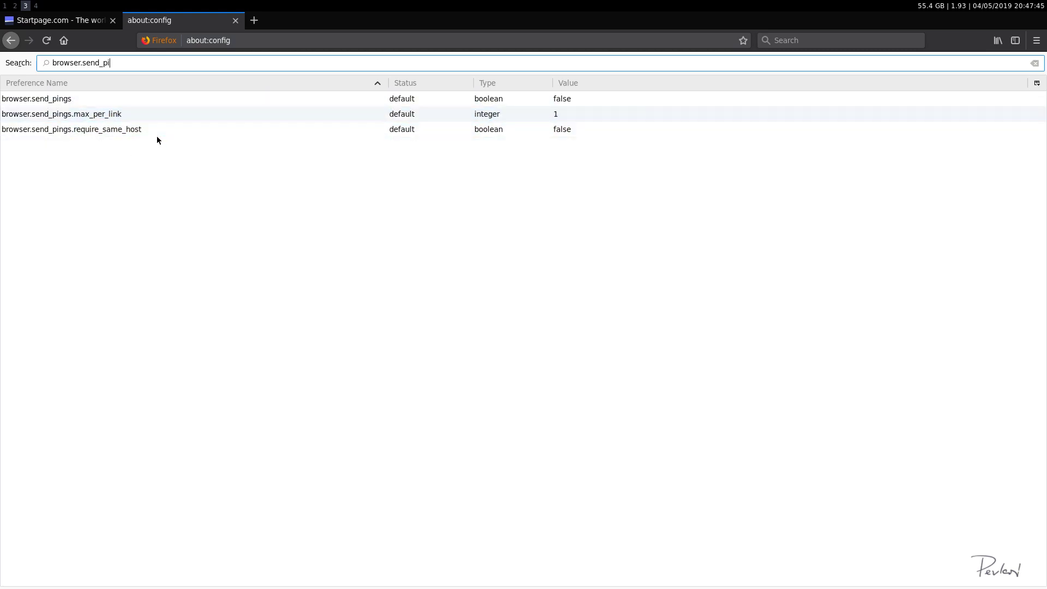
{"action": "left_click", "coordinate": [162, 58]}
{"action": "triple_click", "coordinate": [41, 67]}
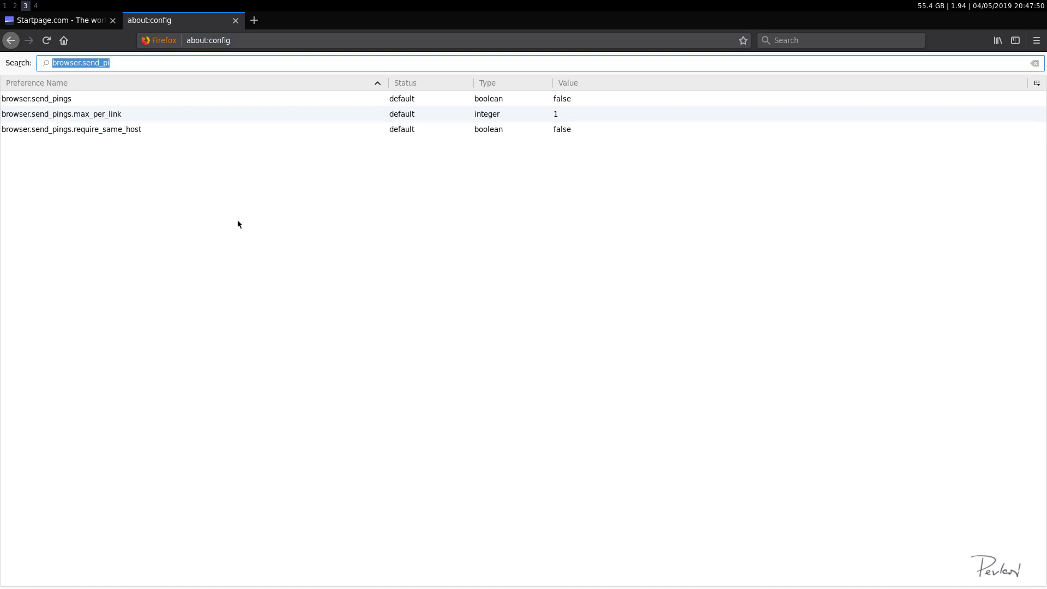
Filter for beacon.enabled and toggle it to false.
{"action": "type", "text": "beaacon"}
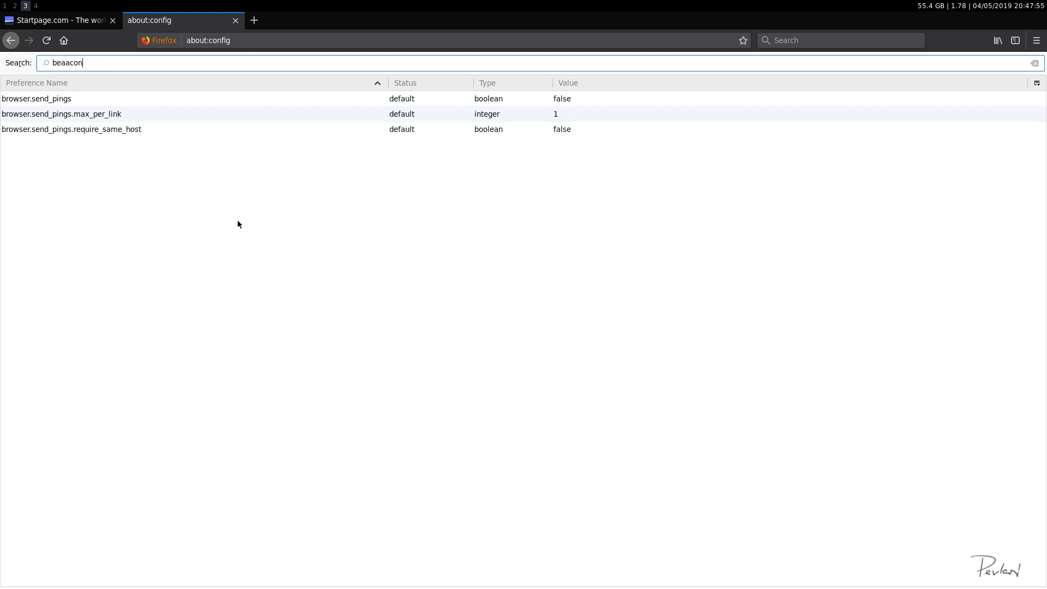
{"action": "key", "text": "BackSpace"}
{"action": "key", "text": "BackSpace"}
{"action": "key", "text": "BackSpace"}
{"action": "key", "text": "BackSpace"}
{"action": "type", "text": "con."}
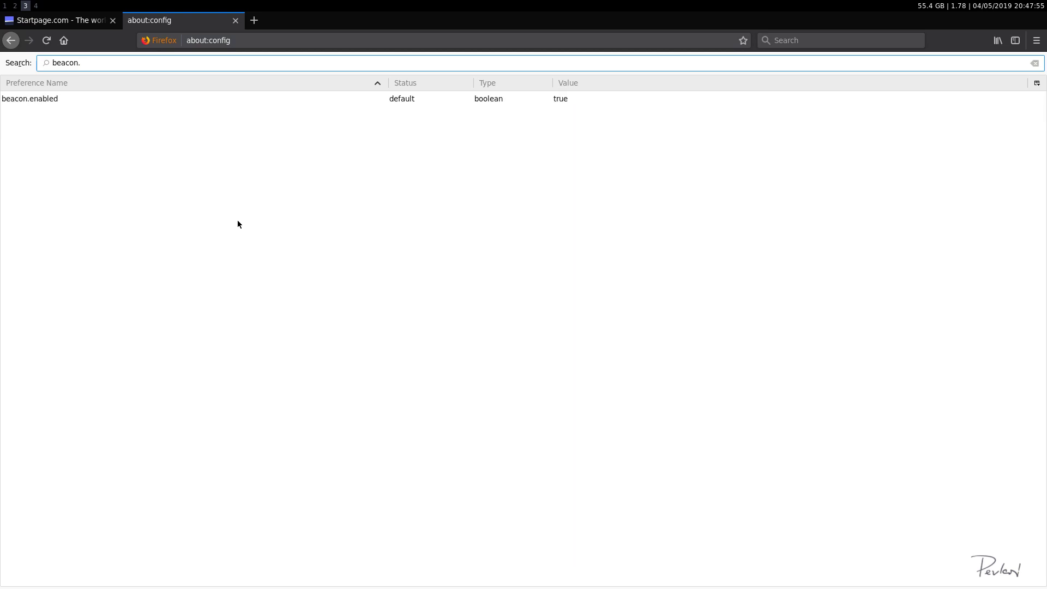
{"action": "type", "text": "enabled"}
{"action": "left_click", "coordinate": [53, 100]}
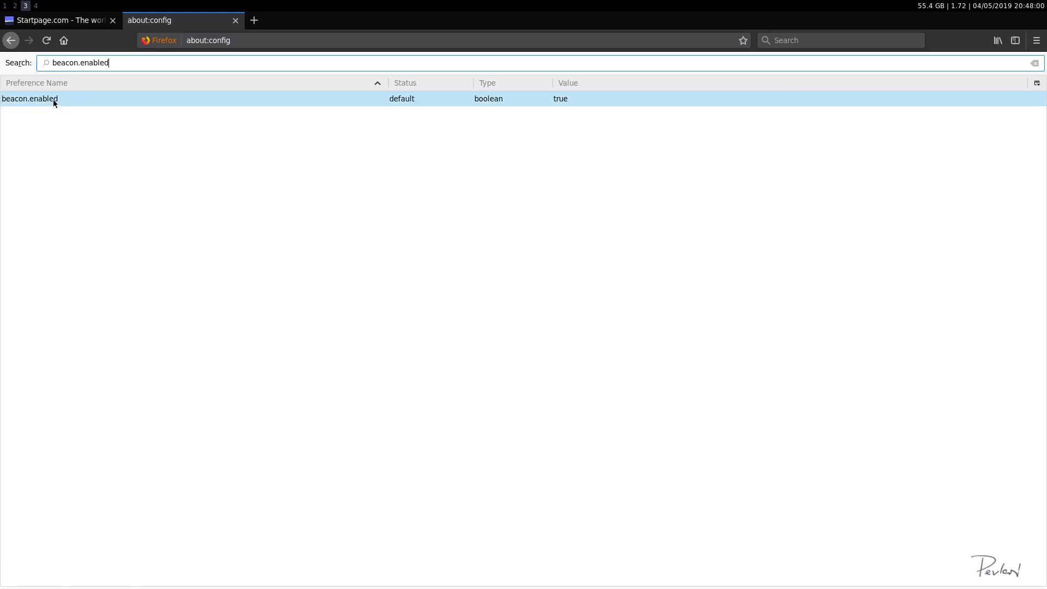
{"action": "left_click", "coordinate": [564, 98]}
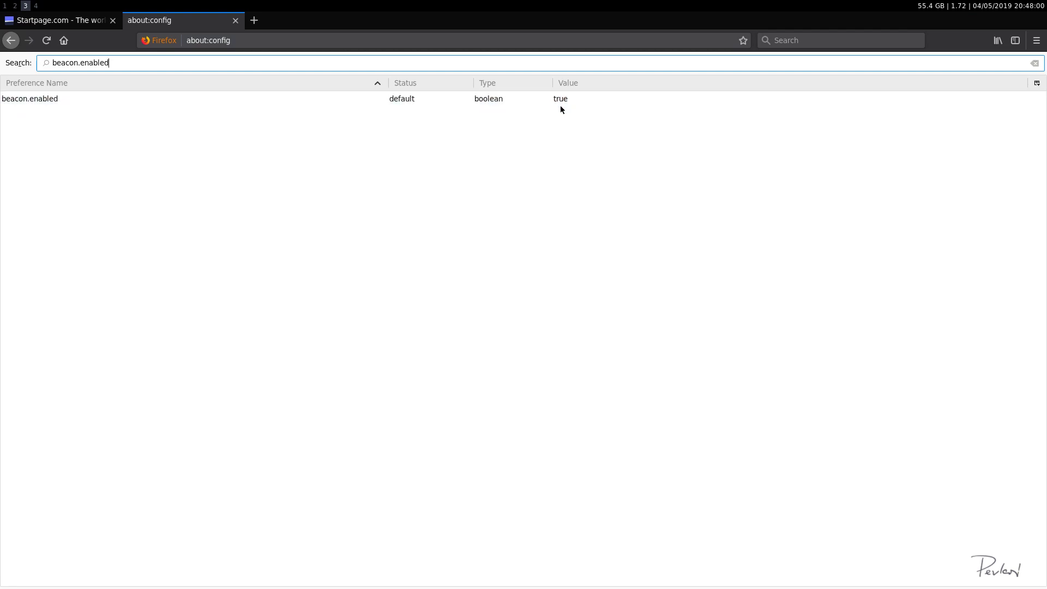
{"action": "double_click", "coordinate": [79, 101]}
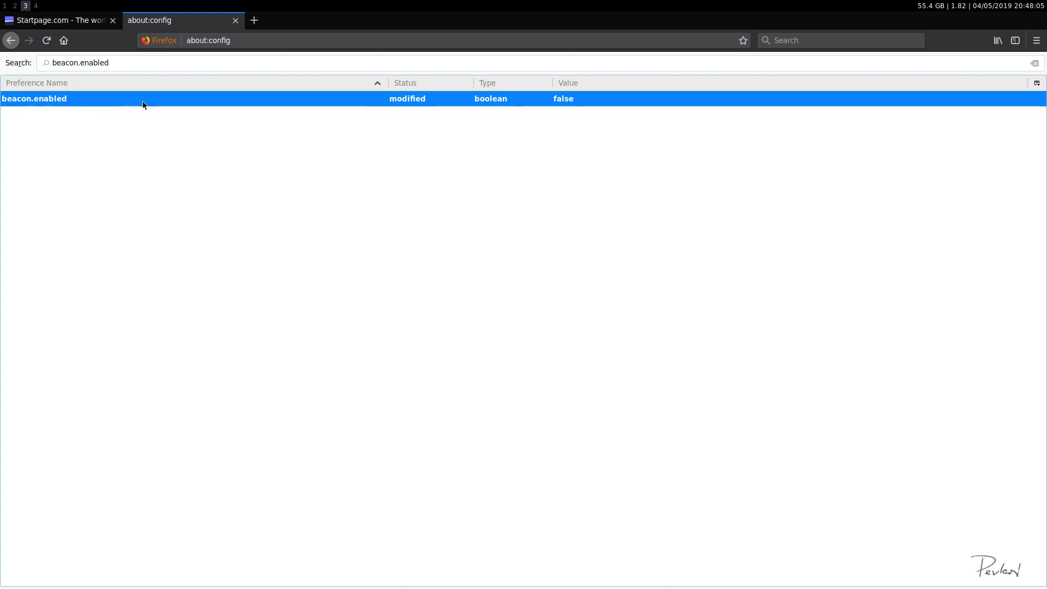
{"action": "left_click_drag", "start_coordinate": [131, 62], "coordinate": [51, 63]}
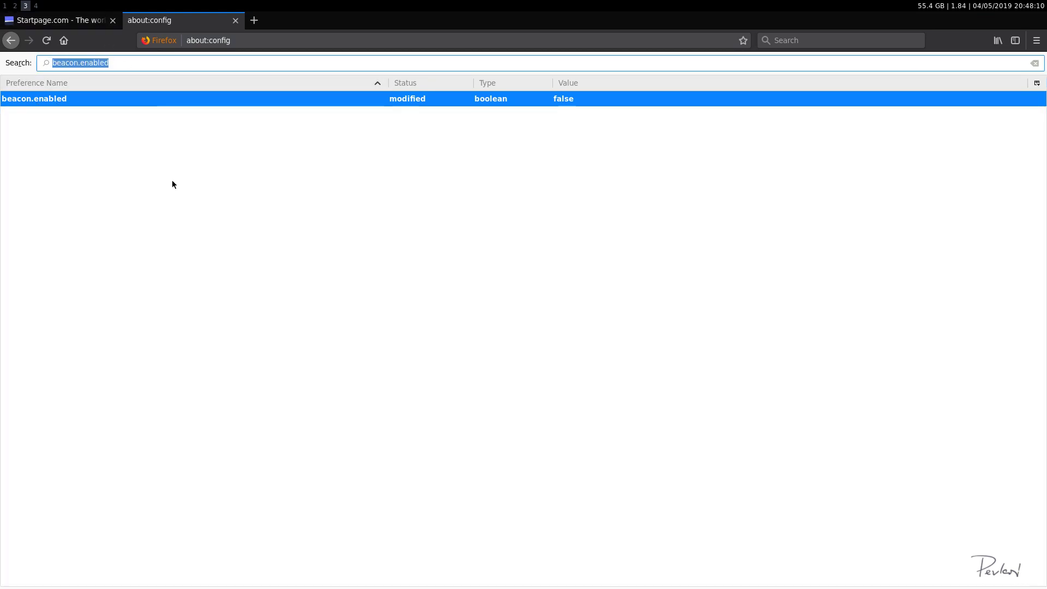
Set geo.enabled to false, look up geo.wifi.lo, then clear the search box.
{"action": "type", "text": "ge"}
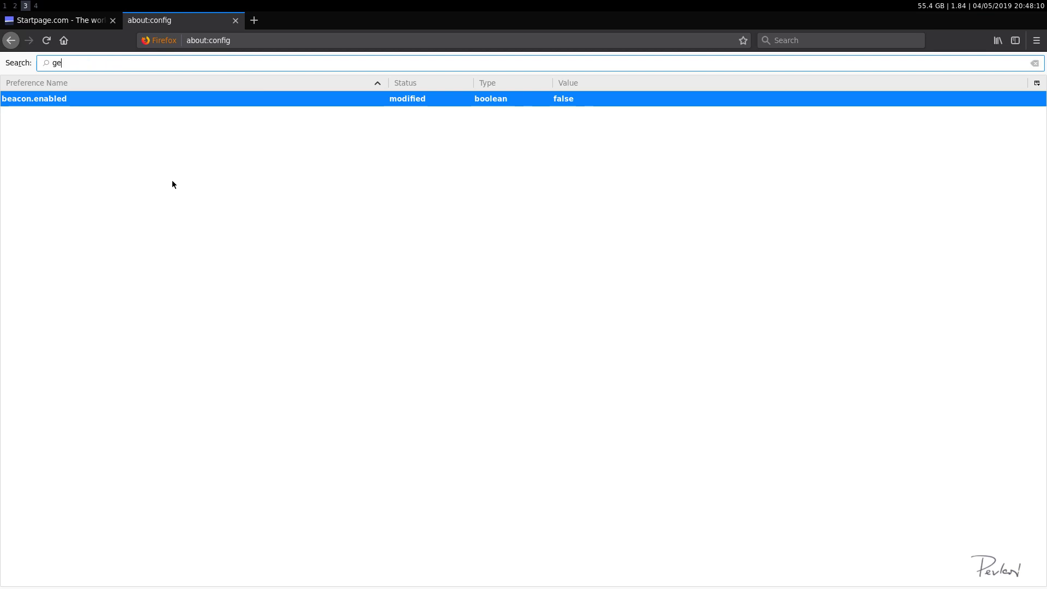
{"action": "type", "text": "o.enab"}
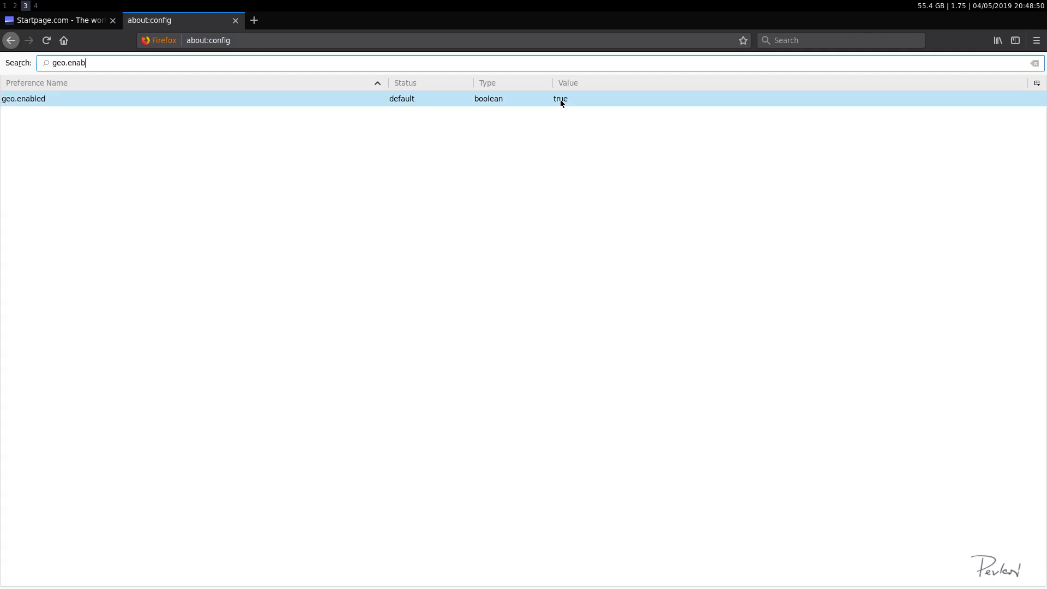
{"action": "double_click", "coordinate": [103, 100]}
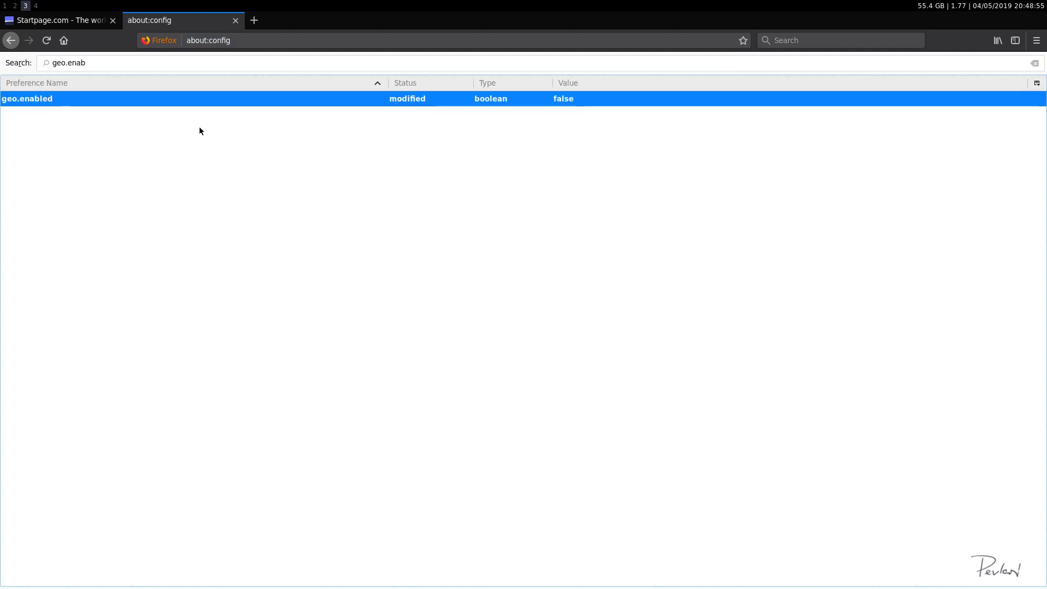
{"action": "left_click", "coordinate": [95, 66]}
{"action": "double_click", "coordinate": [76, 66]}
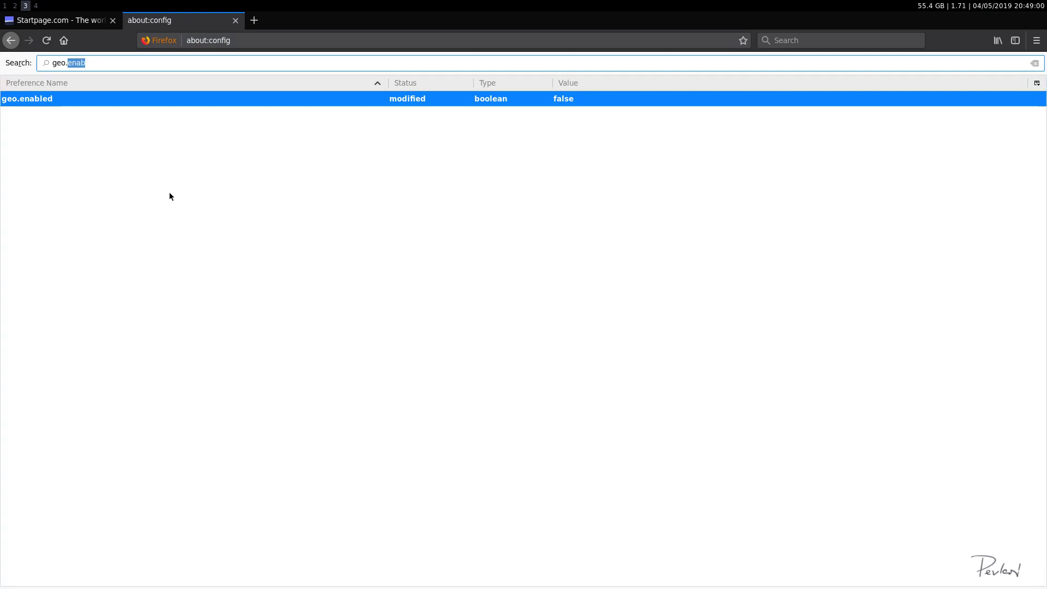
{"action": "type", "text": "wif"}
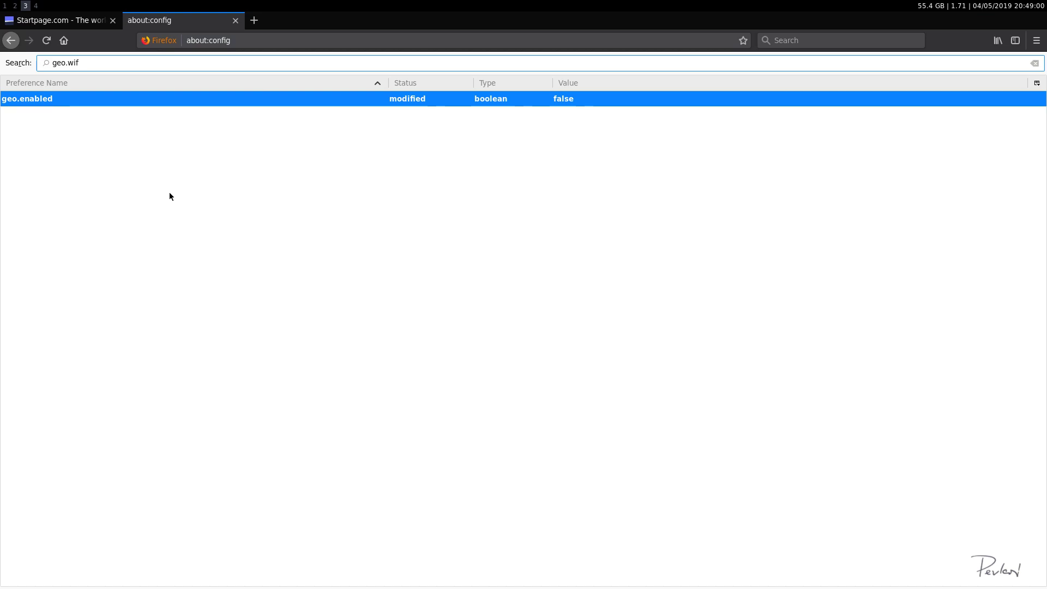
{"action": "type", "text": "i."}
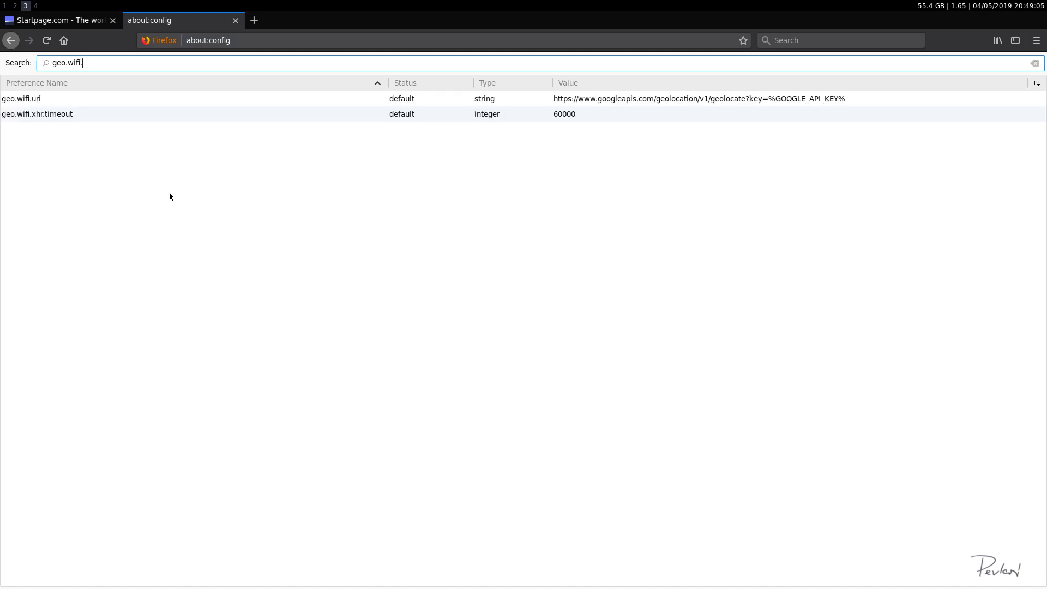
{"action": "type", "text": "lo"}
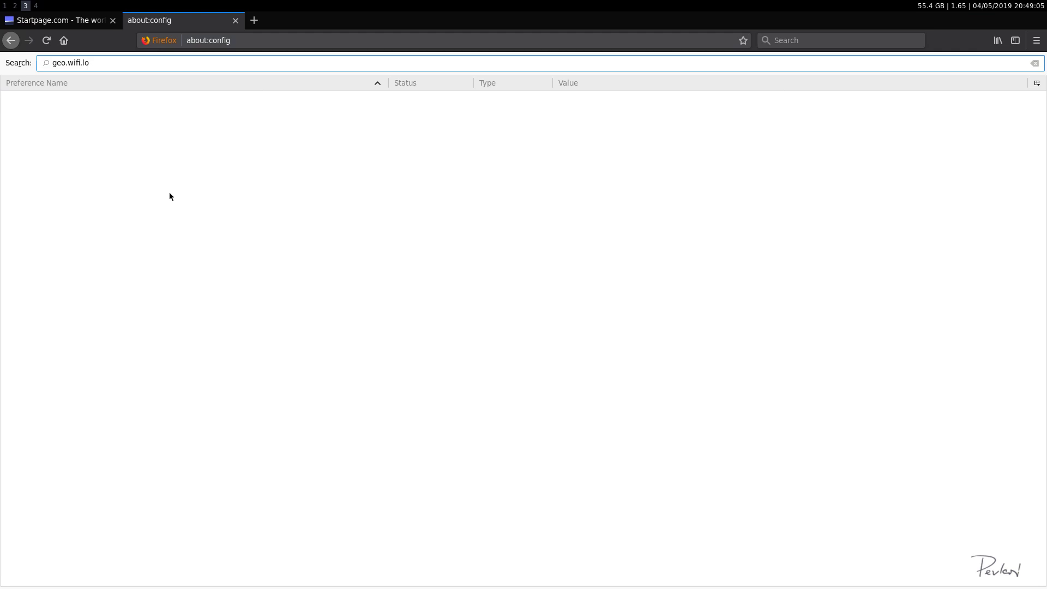
{"action": "key", "text": "BackSpace"}
{"action": "key", "text": "BackSpace"}
{"action": "key", "text": "BackSpace"}
{"action": "key", "text": "BackSpace"}
{"action": "key", "text": "BackSpace"}
{"action": "key", "text": "BackSpace"}
{"action": "key", "text": "BackSpace"}
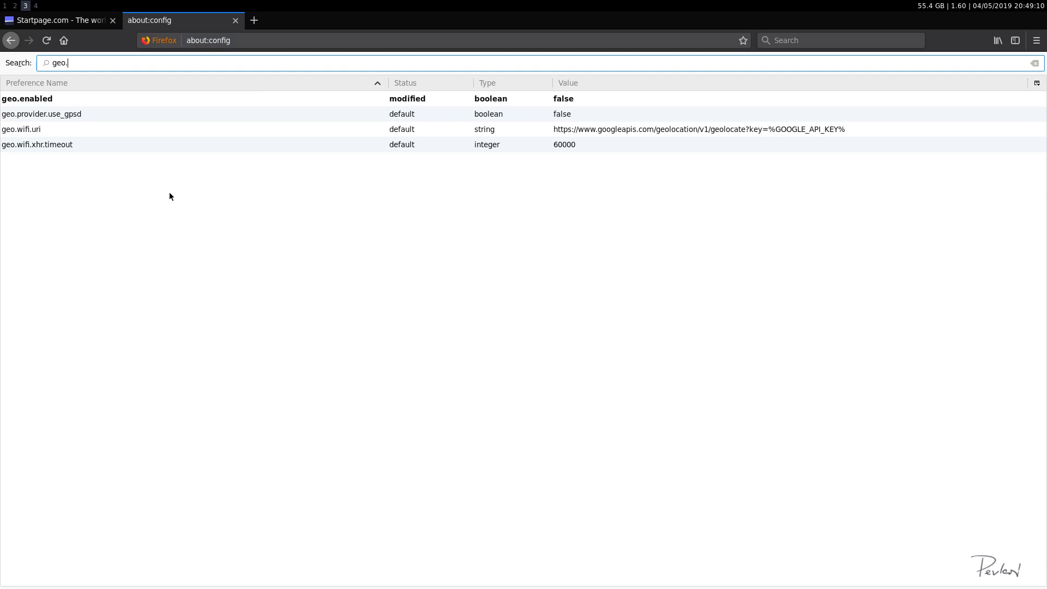
{"action": "key", "text": "BackSpace"}
{"action": "key", "text": "BackSpace"}
{"action": "key", "text": "BackSpace"}
{"action": "key", "text": "BackSpace"}
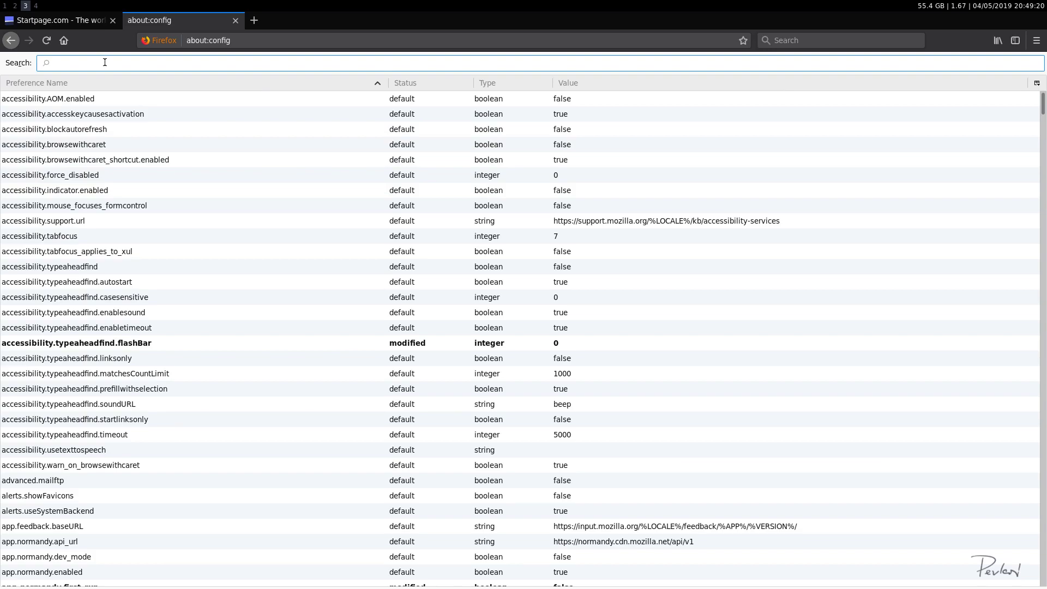
Set privacy.trackingprotection.enabled to true, then clear the search filter to list all preferences.
{"action": "type", "text": "privacy"}
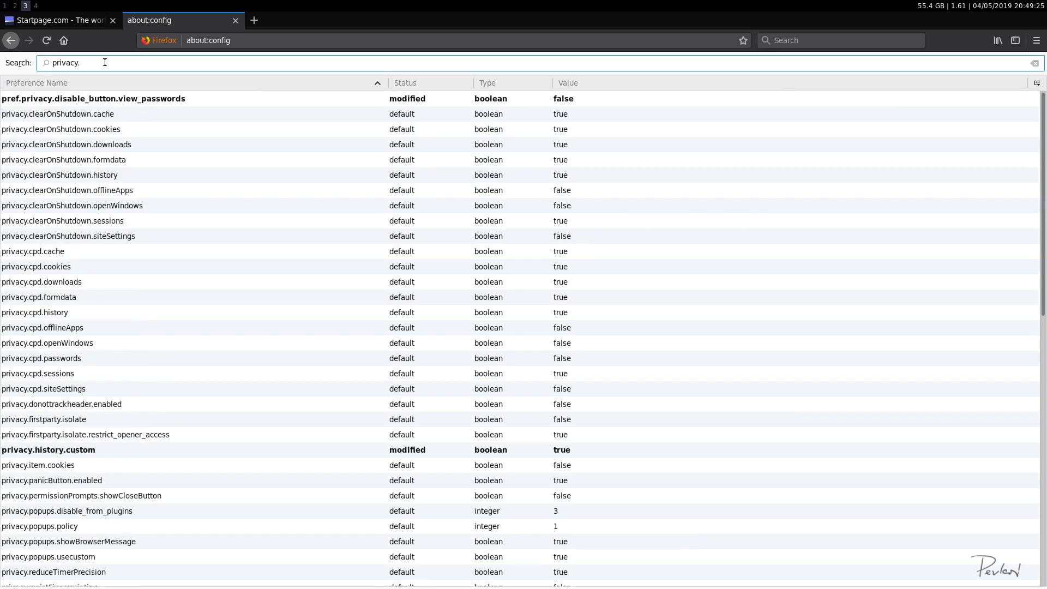
{"action": "type", "text": ".trackingprotection"}
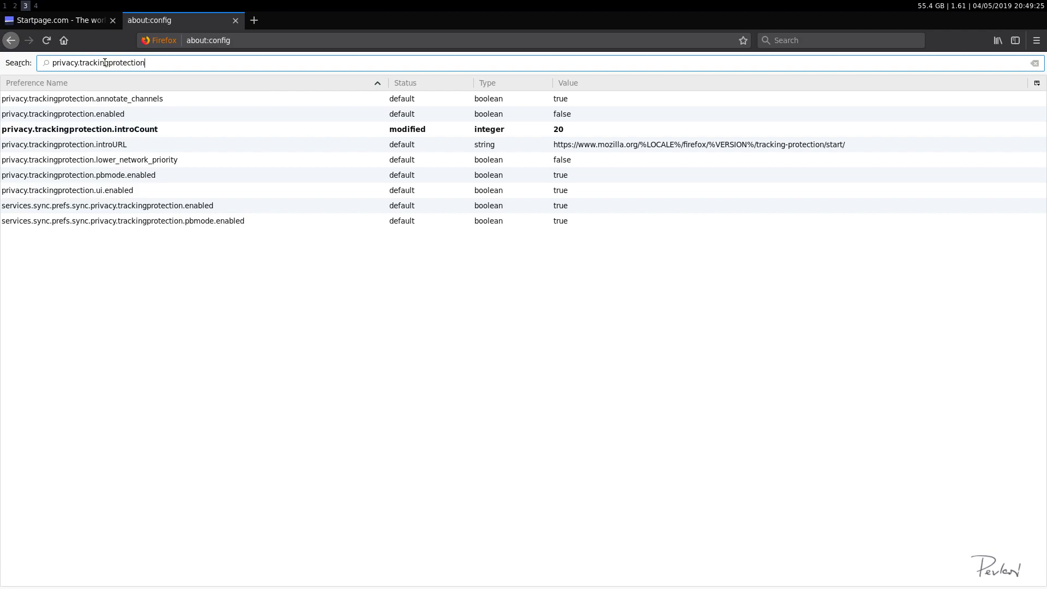
{"action": "type", "text": ".ena"}
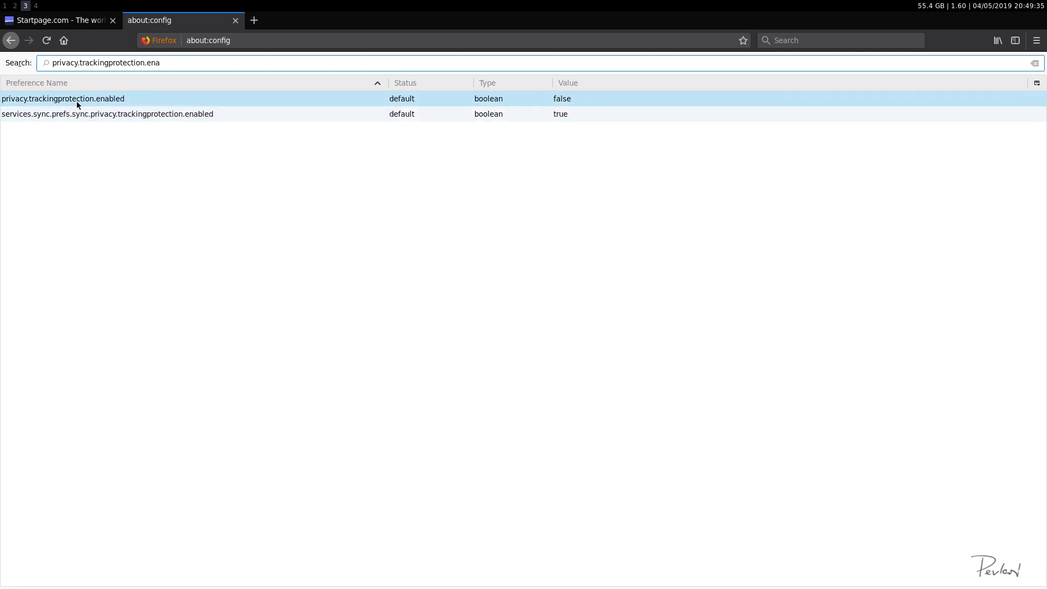
{"action": "double_click", "coordinate": [76, 100]}
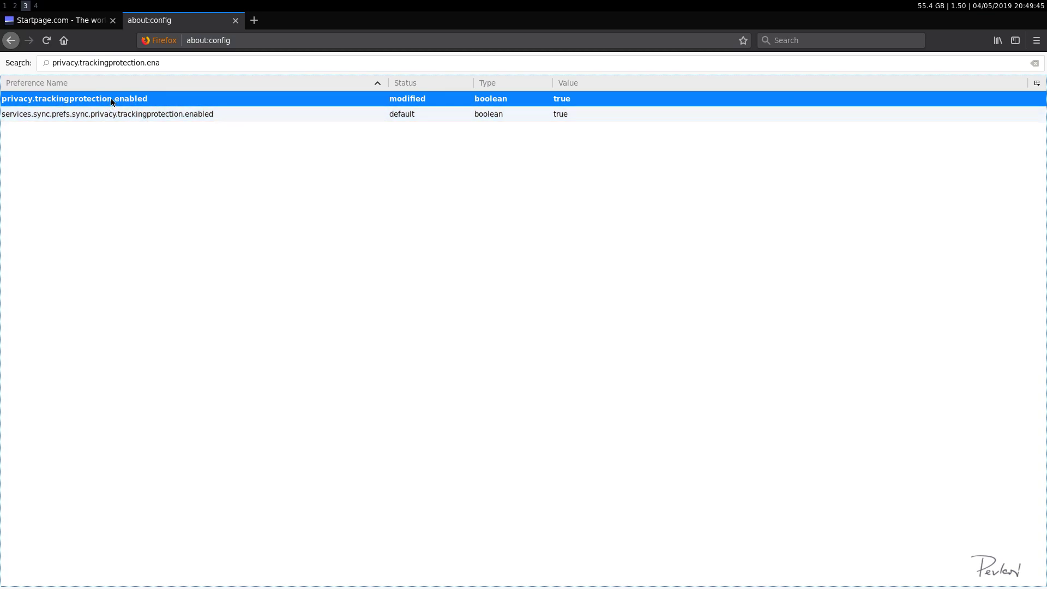
{"action": "left_click_drag", "start_coordinate": [163, 62], "coordinate": [54, 63]}
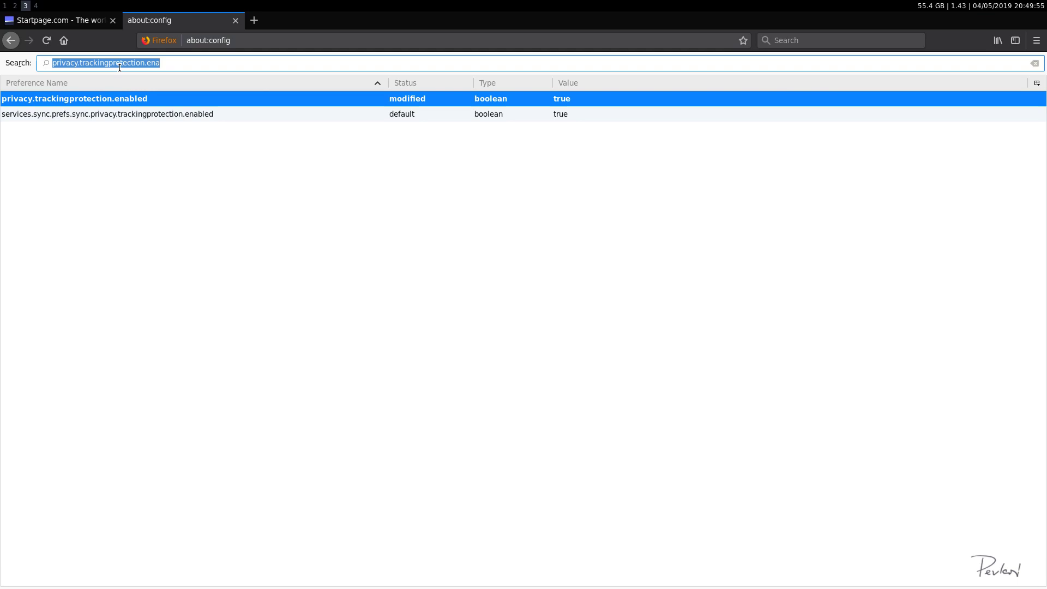
{"action": "left_click_drag", "start_coordinate": [159, 63], "coordinate": [53, 62]}
{"action": "key", "text": "BackSpace"}
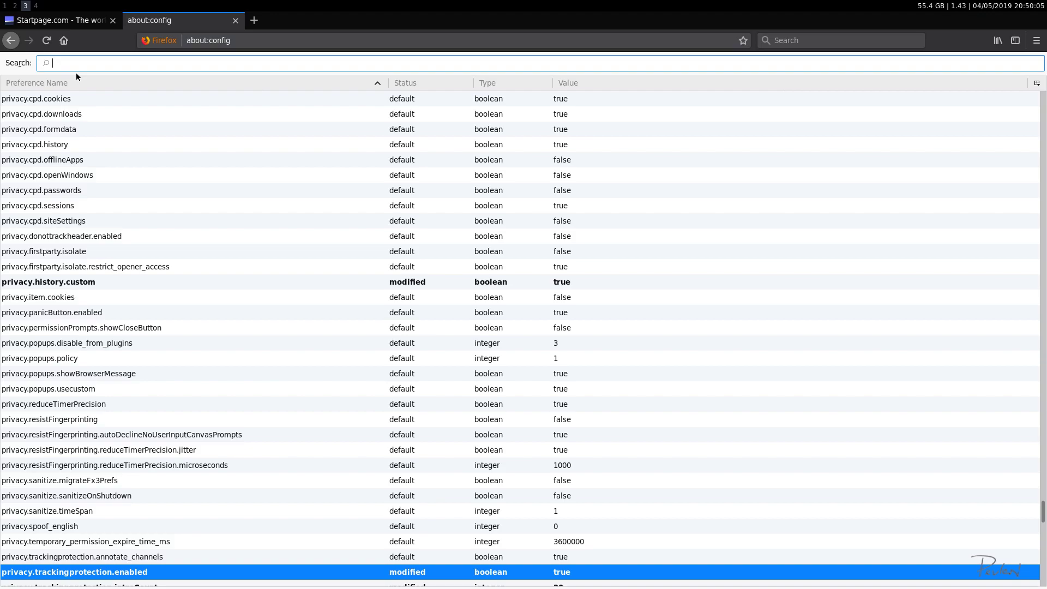
Set datareporting.healthreport.uploadEnabled to false, empty infoURL, then clear the search filter.
{"action": "type", "text": "datareporting"}
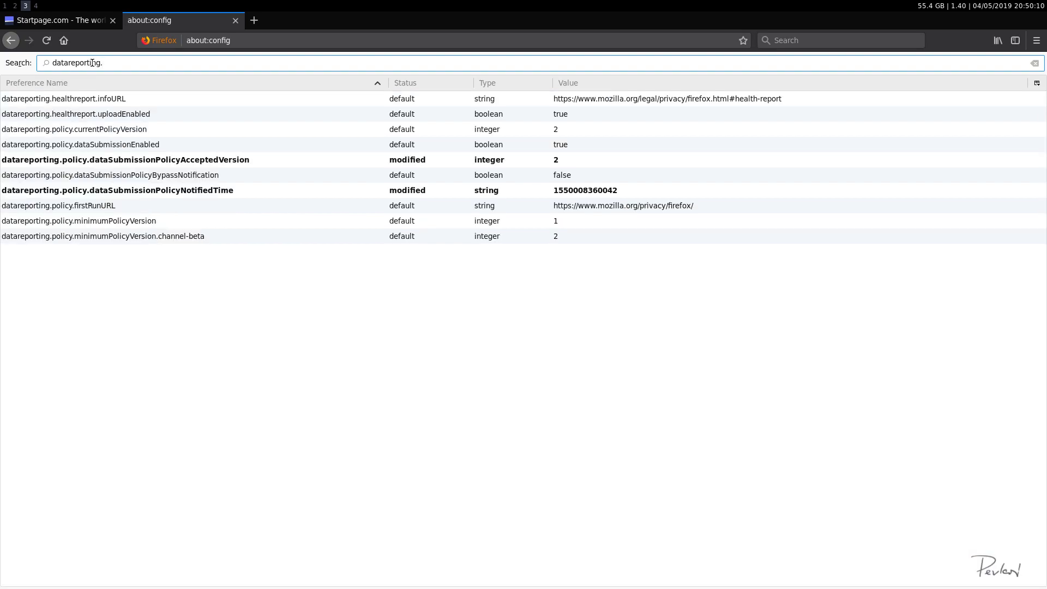
{"action": "type", "text": ".health"}
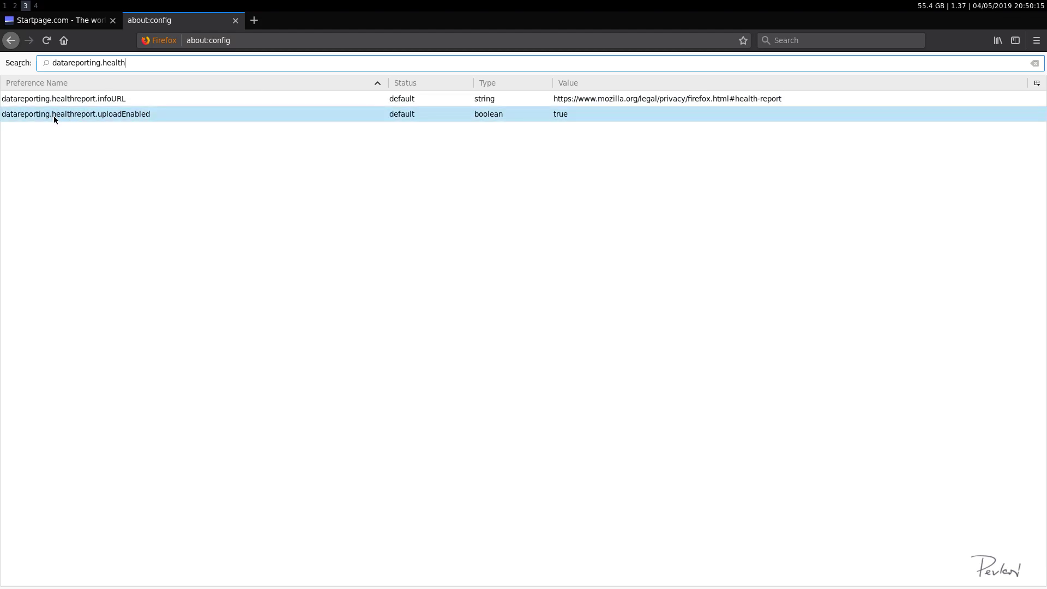
{"action": "double_click", "coordinate": [384, 114]}
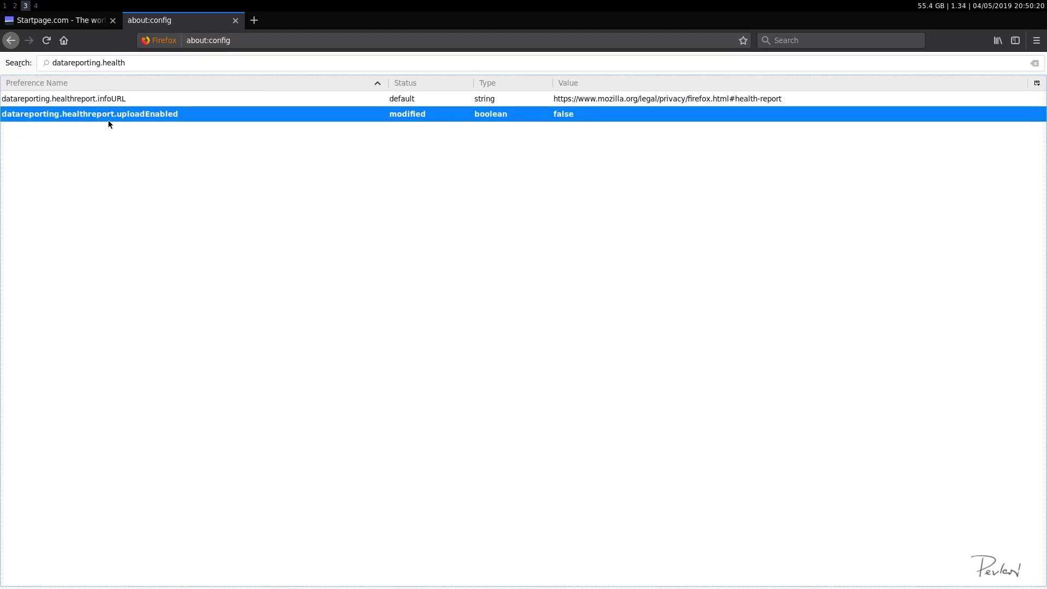
{"action": "double_click", "coordinate": [110, 100]}
{"action": "key", "text": "BackSpace"}
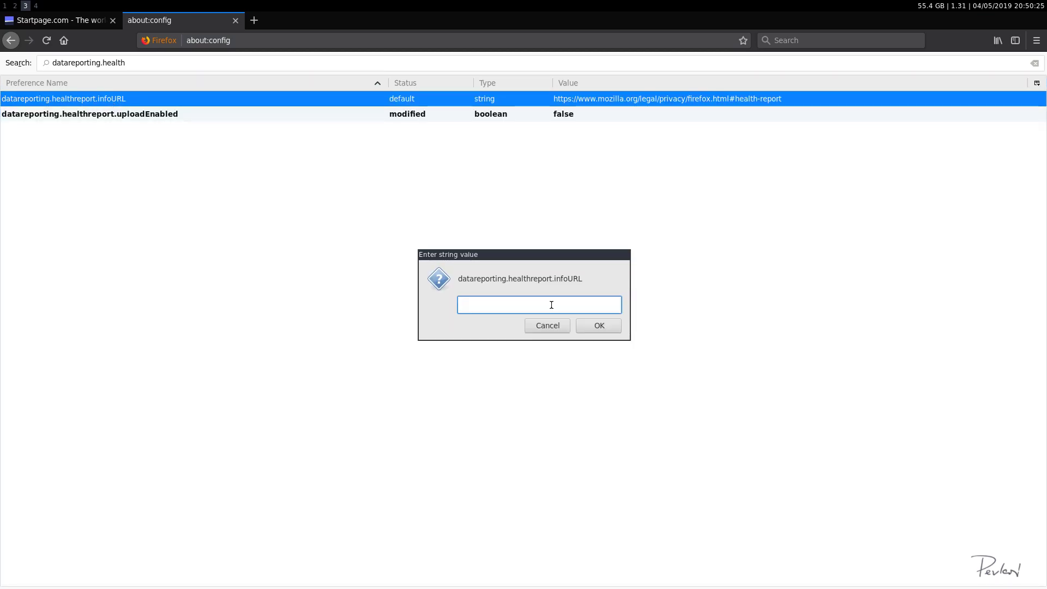
{"action": "left_click", "coordinate": [592, 326]}
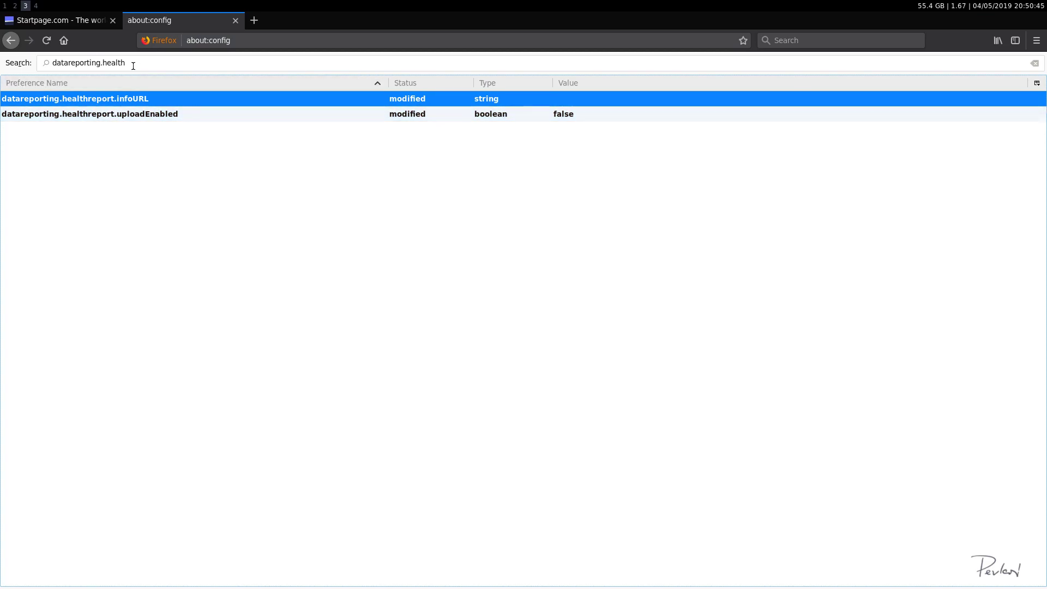
{"action": "left_click_drag", "start_coordinate": [127, 63], "coordinate": [51, 63]}
{"action": "key", "text": "BackSpace"}
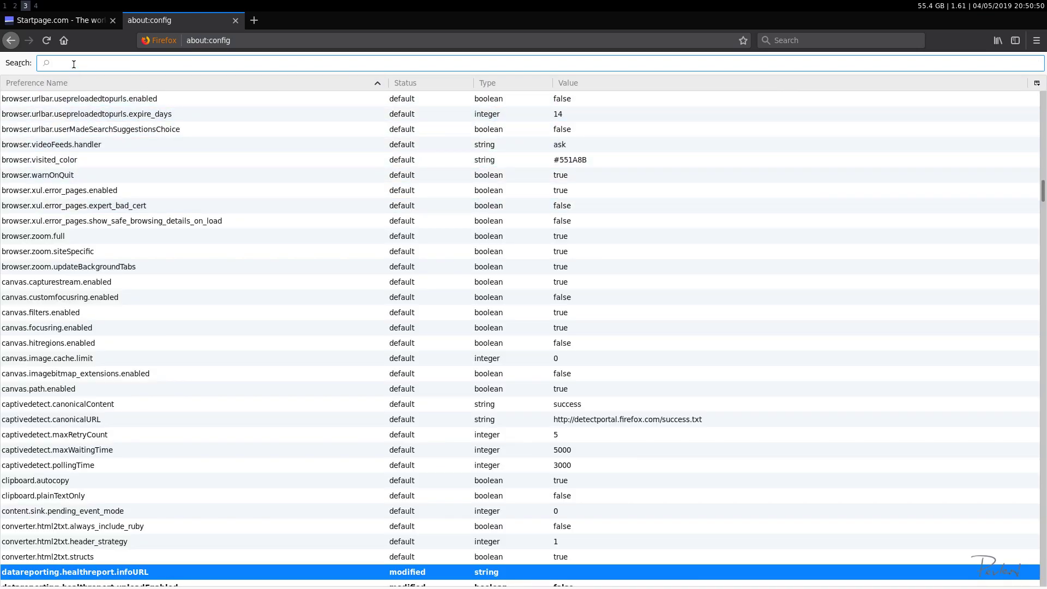
{"action": "type", "text": "toolkit.telemetry"}
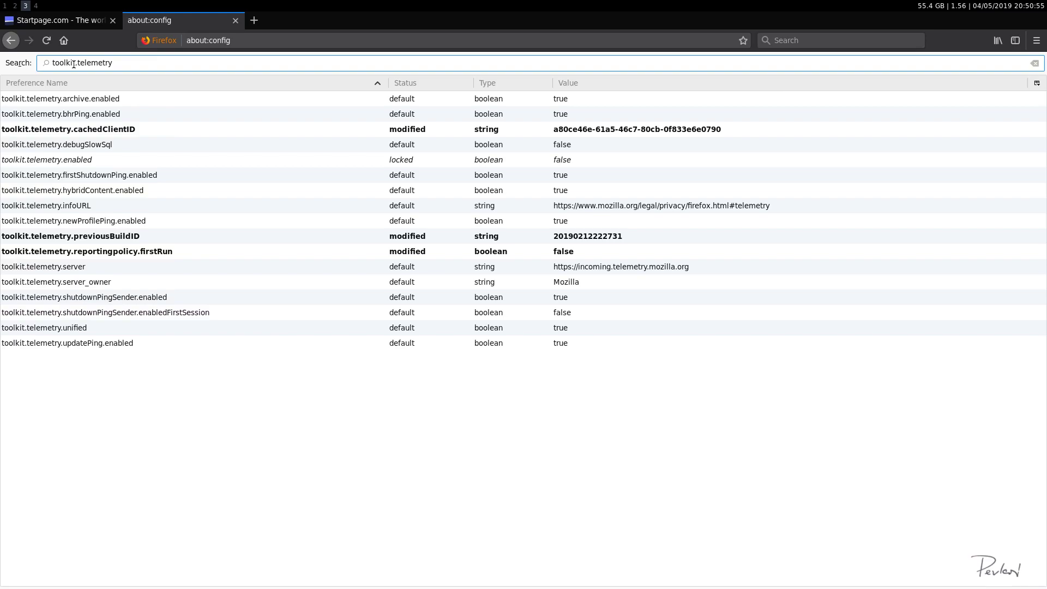
{"action": "type", "text": ".enabled"}
{"action": "left_click", "coordinate": [561, 103]}
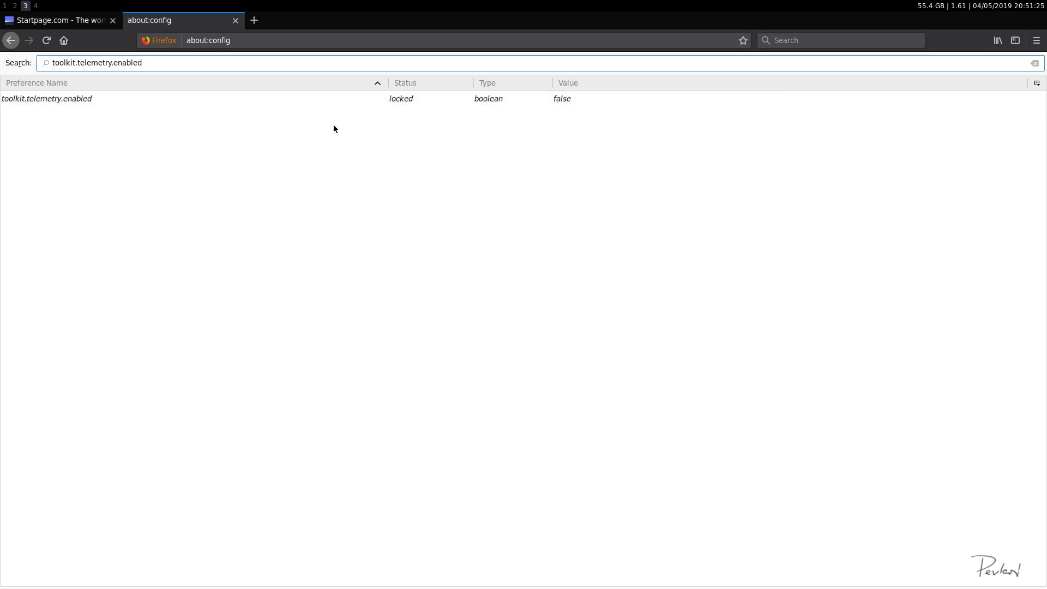
{"action": "left_click_drag", "start_coordinate": [143, 62], "coordinate": [49, 64]}
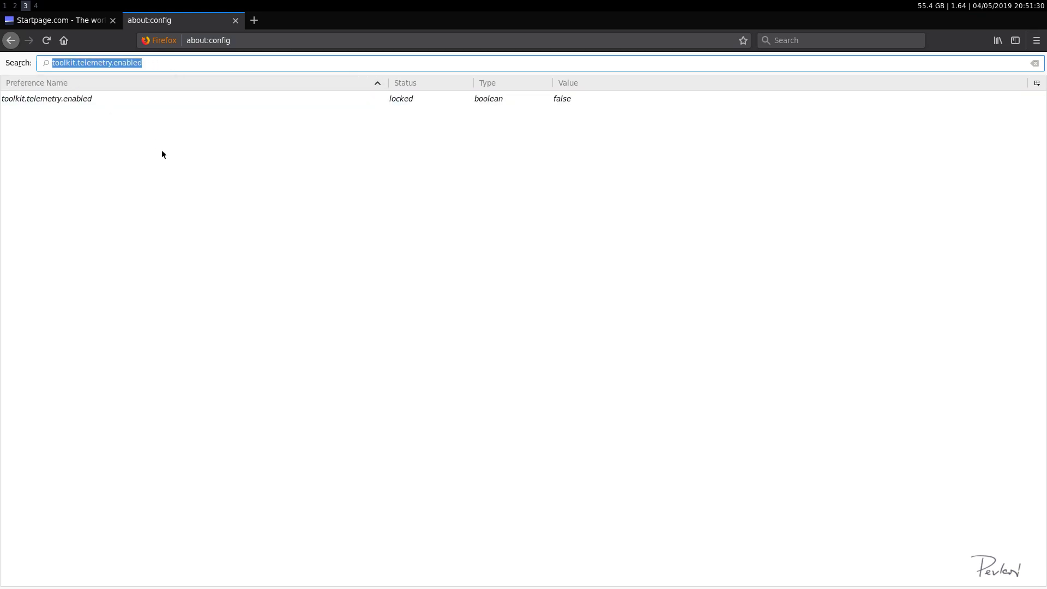
{"action": "key", "text": "BackSpace"}
Search for media.peerconnection.enabled, toggle it to false, then clear the search box.
{"action": "type", "text": "media"}
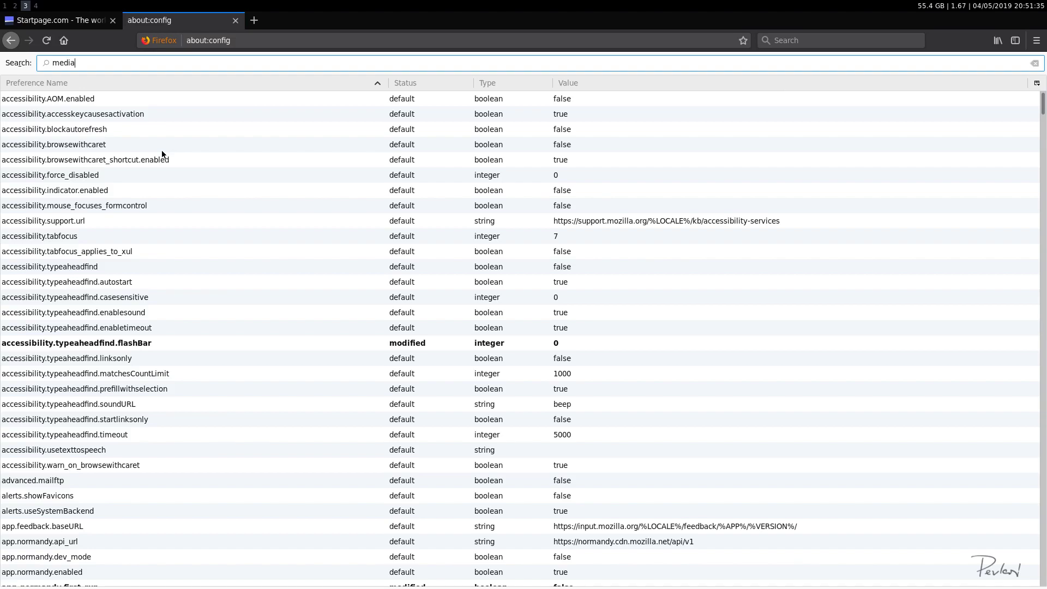
{"action": "type", "text": "."}
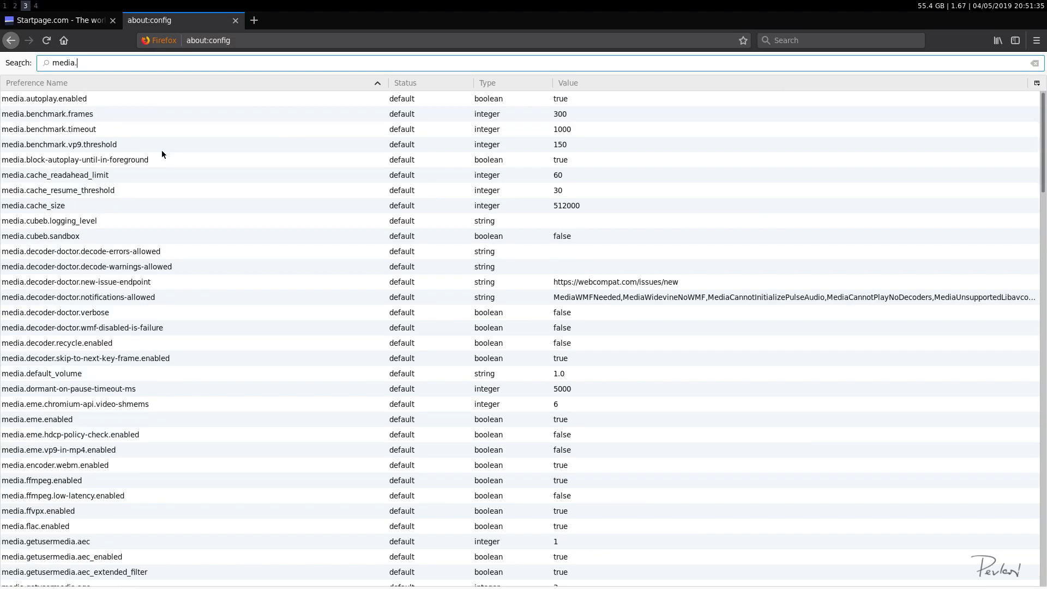
{"action": "type", "text": "peerconnection"}
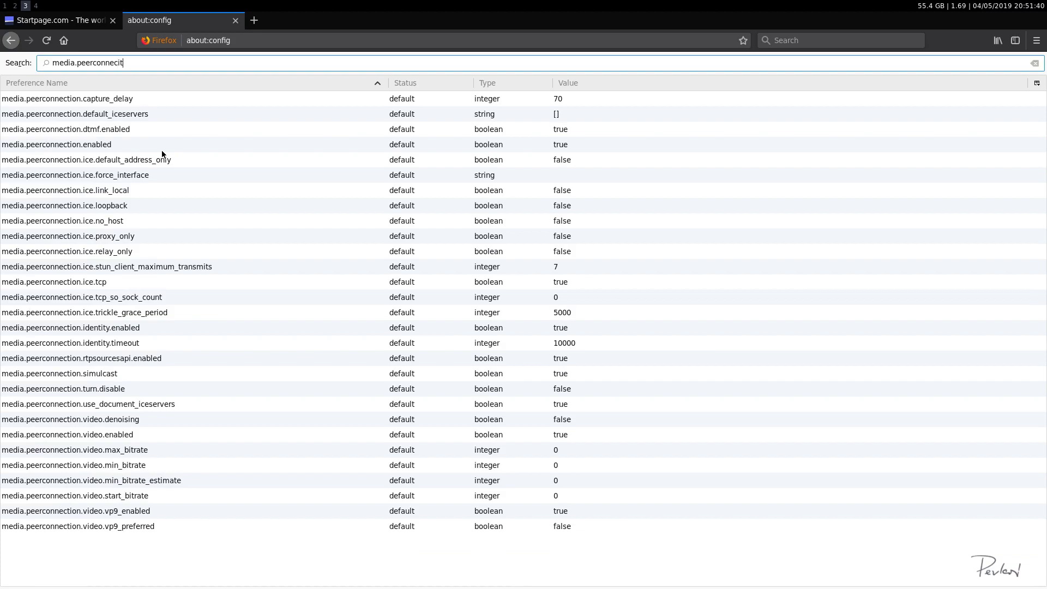
{"action": "key", "text": "BackSpace"}
{"action": "key", "text": "BackSpace"}
{"action": "key", "text": "BackSpace"}
{"action": "type", "text": "ion.ena"}
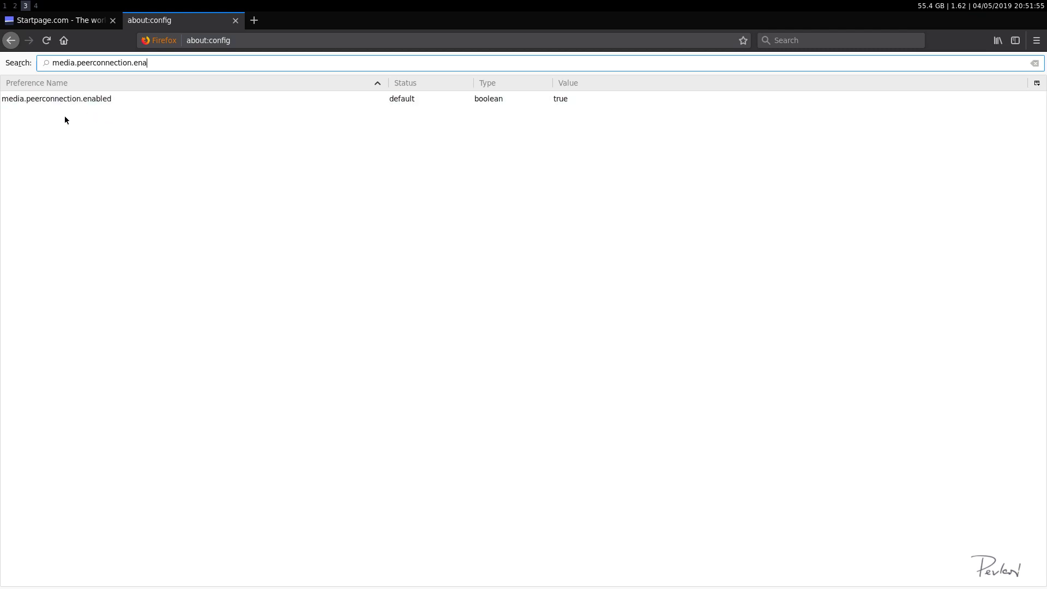
{"action": "double_click", "coordinate": [100, 100]}
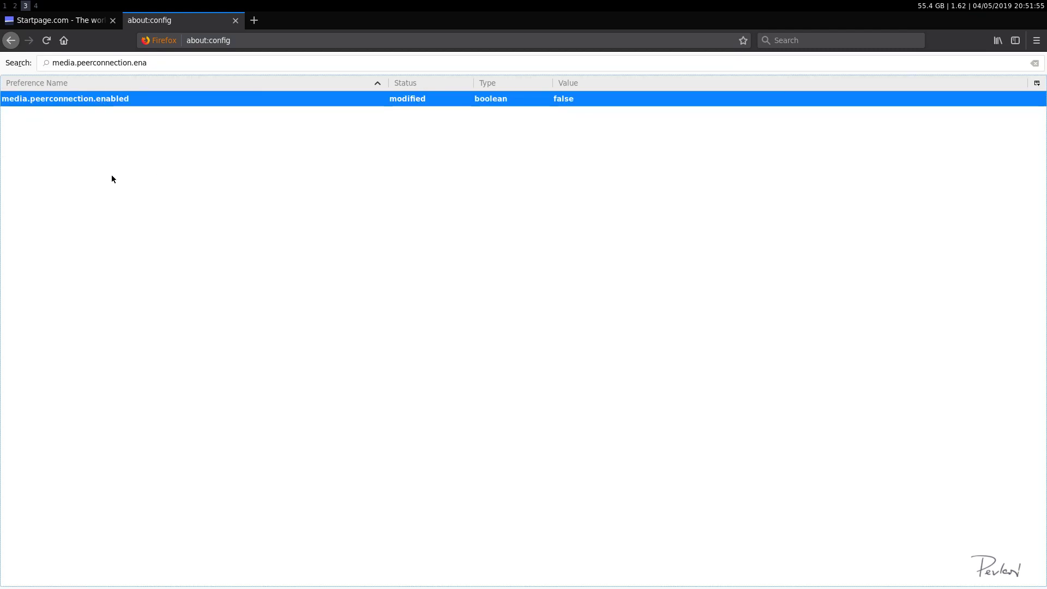
{"action": "left_click_drag", "start_coordinate": [156, 63], "coordinate": [51, 60]}
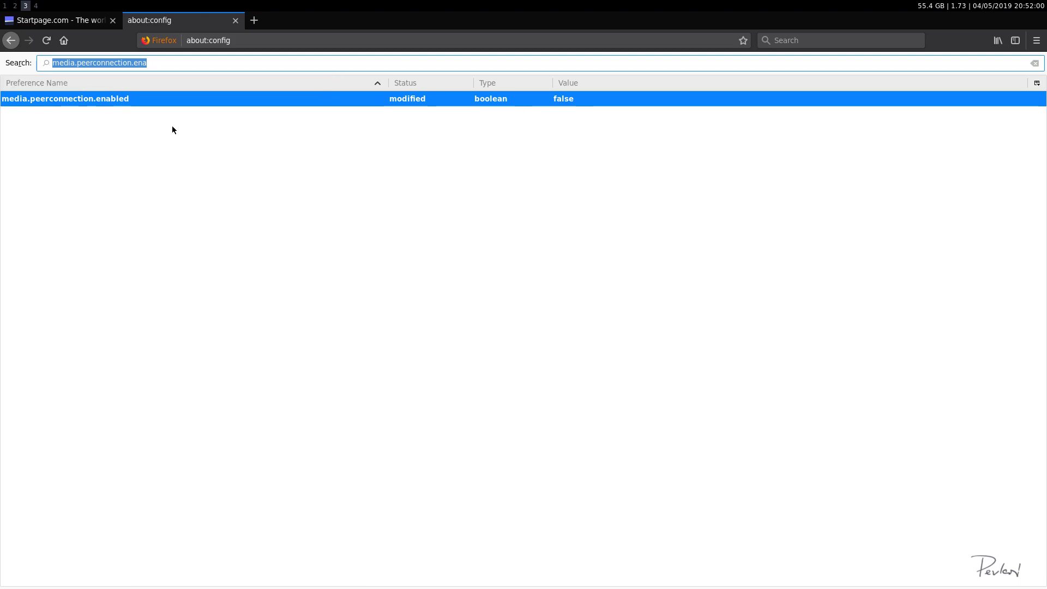
{"action": "key", "text": "BackSpace"}
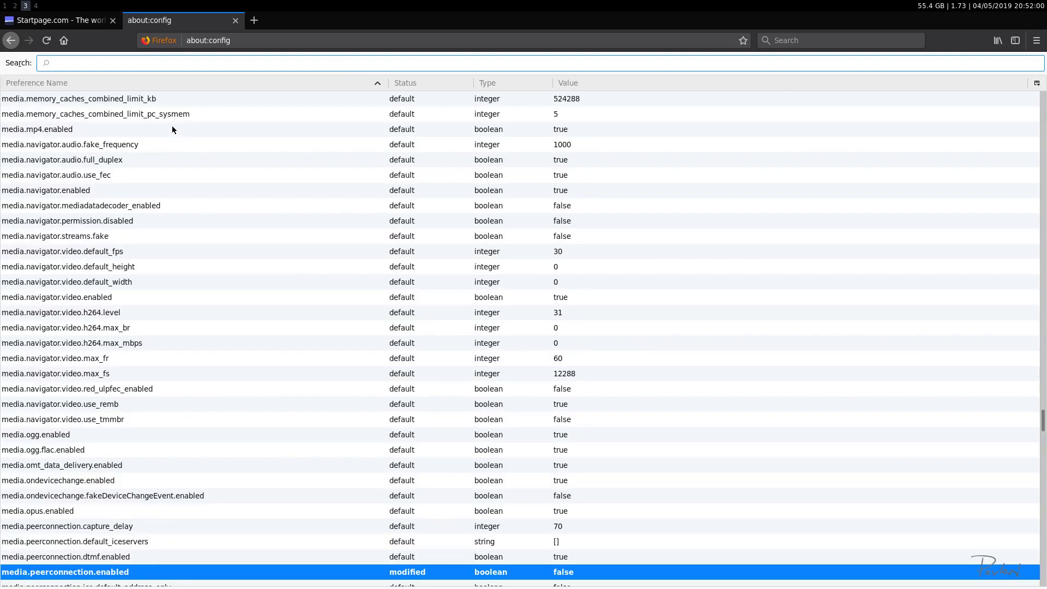
Search for media.eme.enabled, toggle it to false to disable DRM playback, and select the search text.
{"action": "type", "text": "media.eme.enab"}
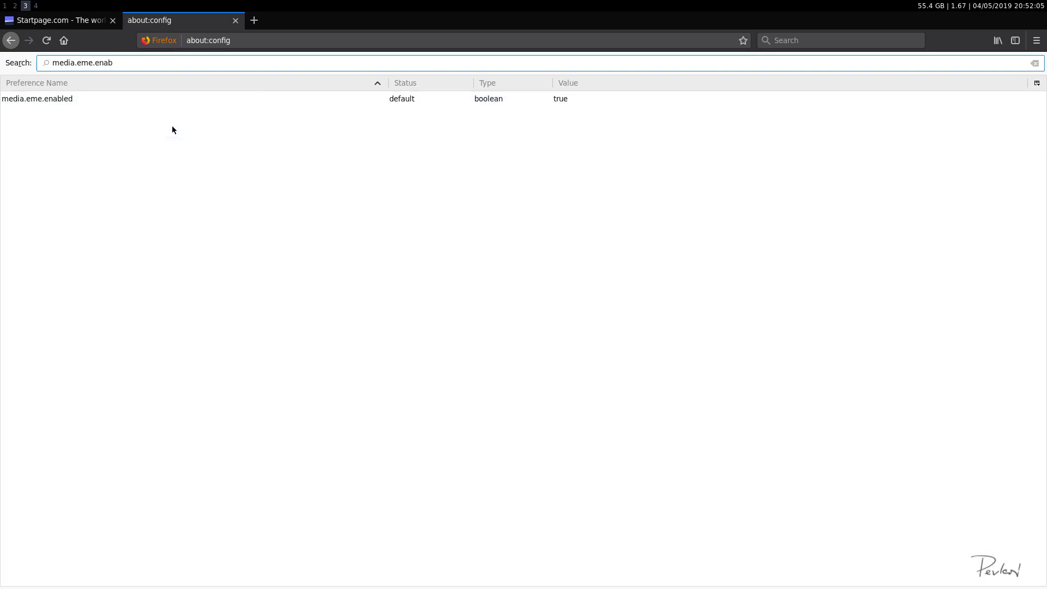
{"action": "left_click", "coordinate": [142, 104]}
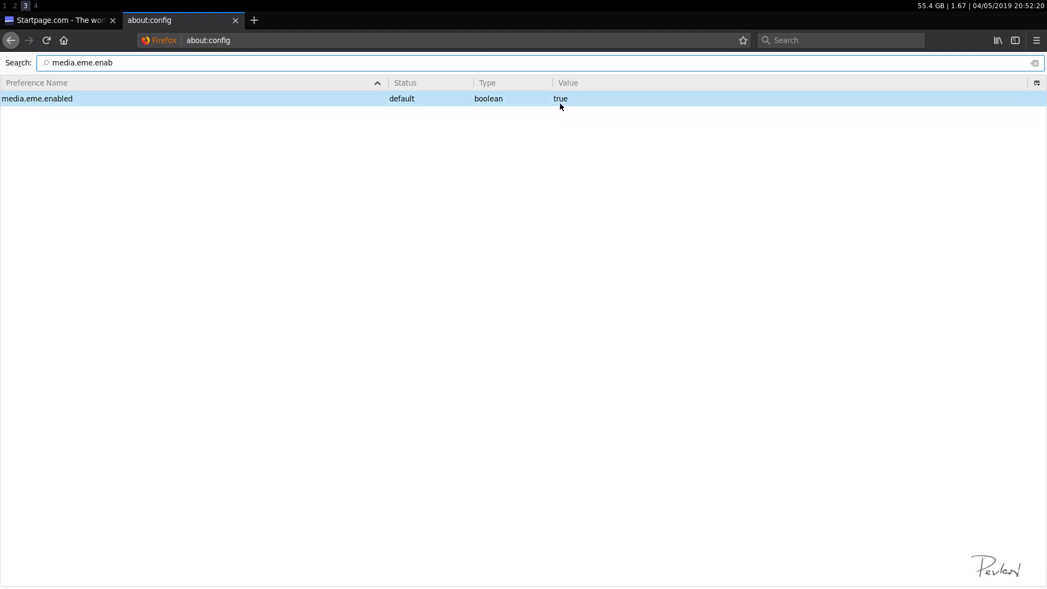
{"action": "double_click", "coordinate": [83, 104]}
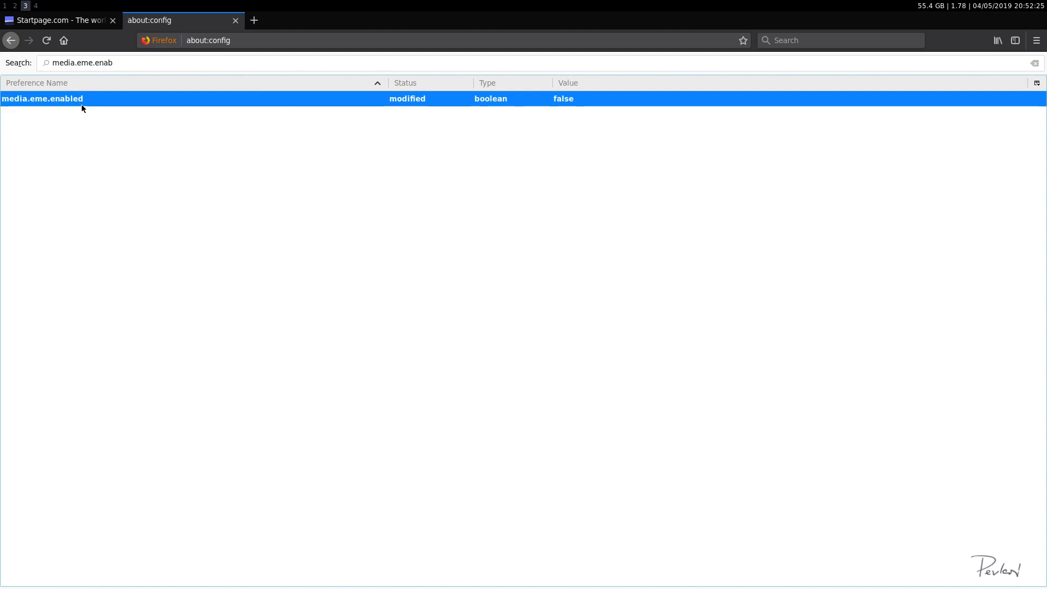
{"action": "left_click_drag", "start_coordinate": [112, 63], "coordinate": [50, 64]}
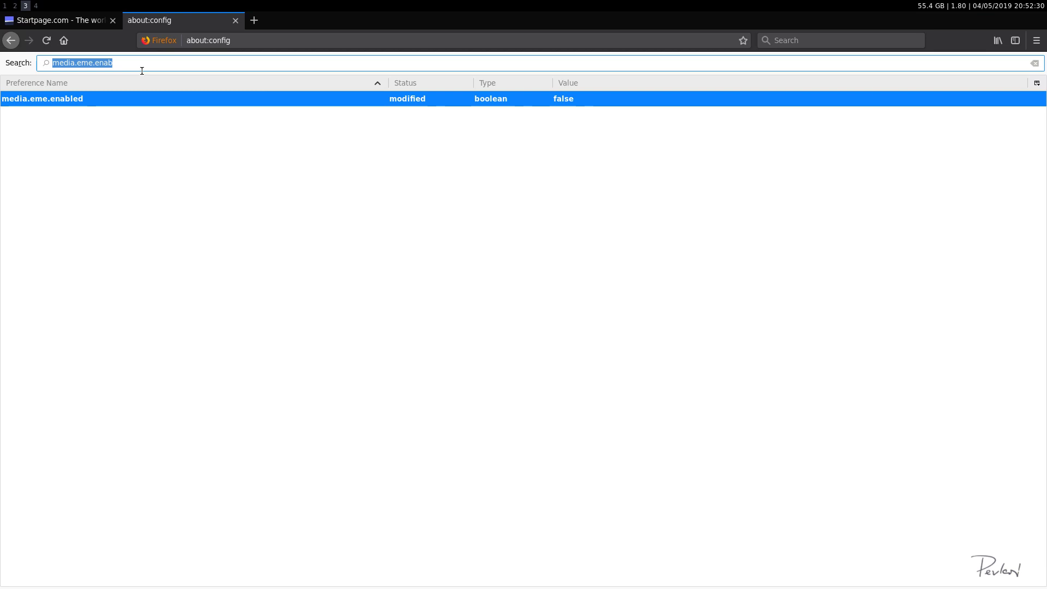
Filter about:config down to the single webgl.disabled preference.
{"action": "key", "text": "BackSpace"}
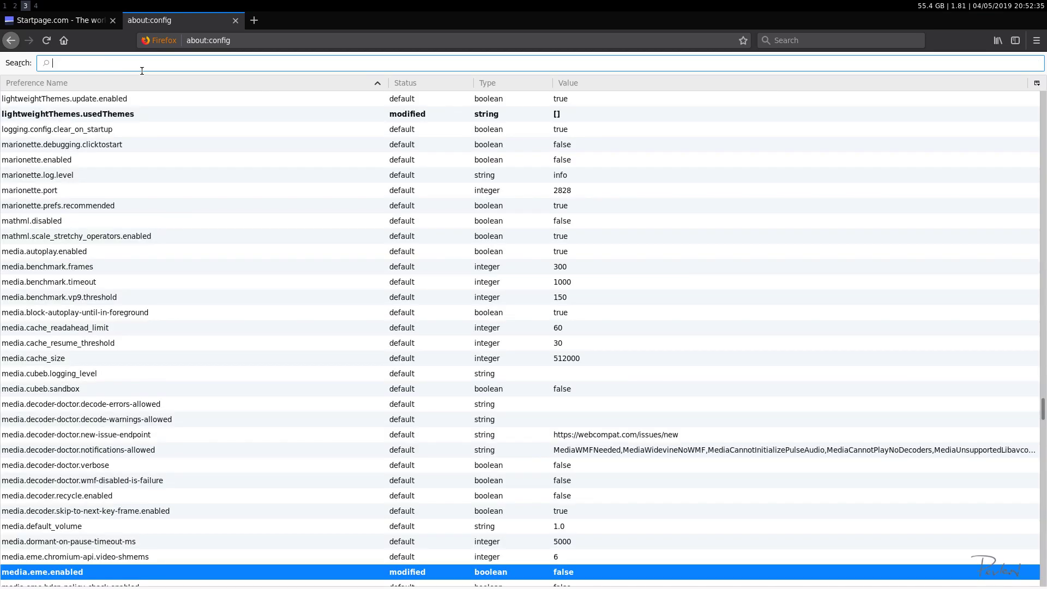
{"action": "type", "text": "webgl.enabled"}
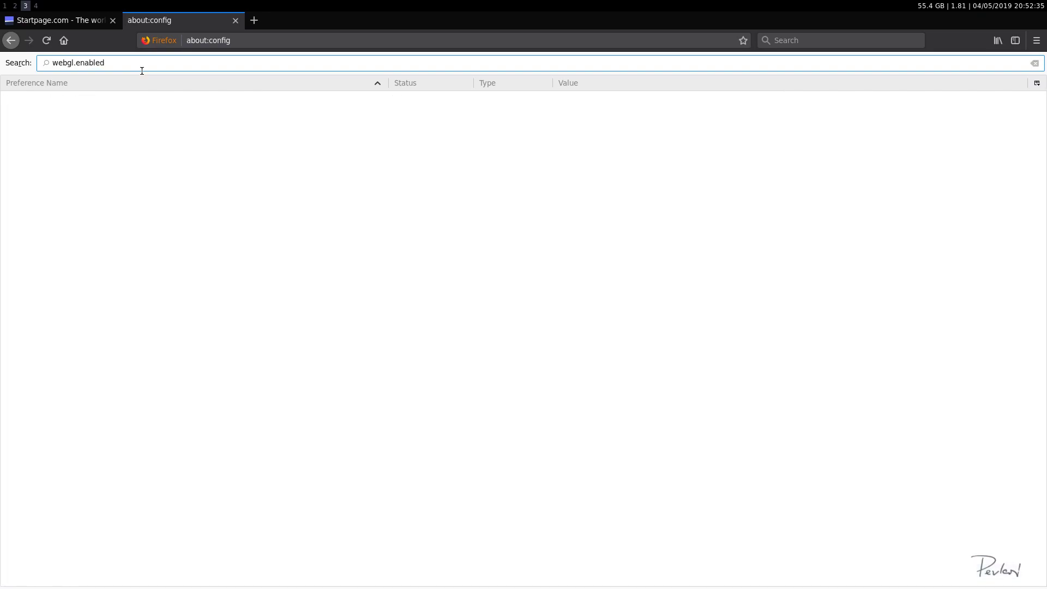
{"action": "key", "text": "BackSpace"}
{"action": "key", "text": "BackSpace"}
{"action": "key", "text": "BackSpace"}
{"action": "key", "text": "BackSpace"}
{"action": "key", "text": "BackSpace"}
{"action": "key", "text": "BackSpace"}
{"action": "key", "text": "BackSpace"}
{"action": "type", "text": "disa"}
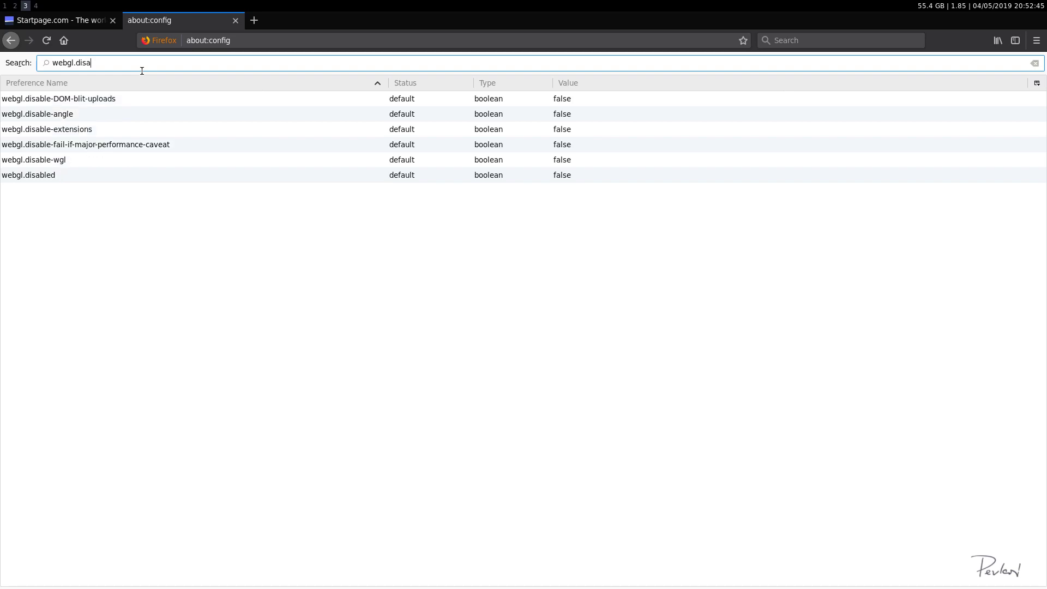
{"action": "left_click", "coordinate": [119, 178]}
{"action": "type", "text": "bled"}
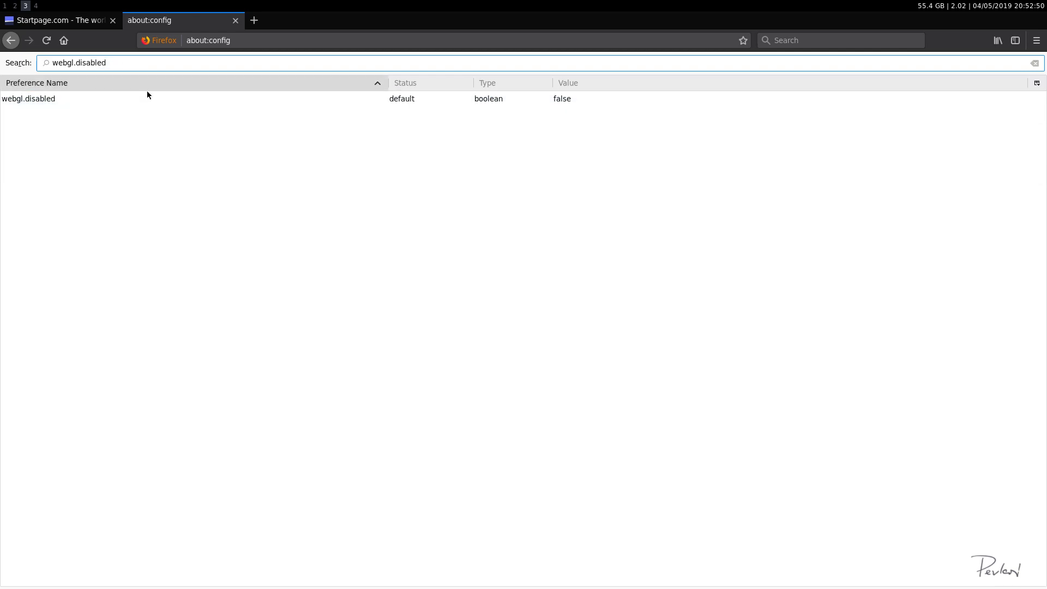
{"action": "left_click", "coordinate": [146, 102]}
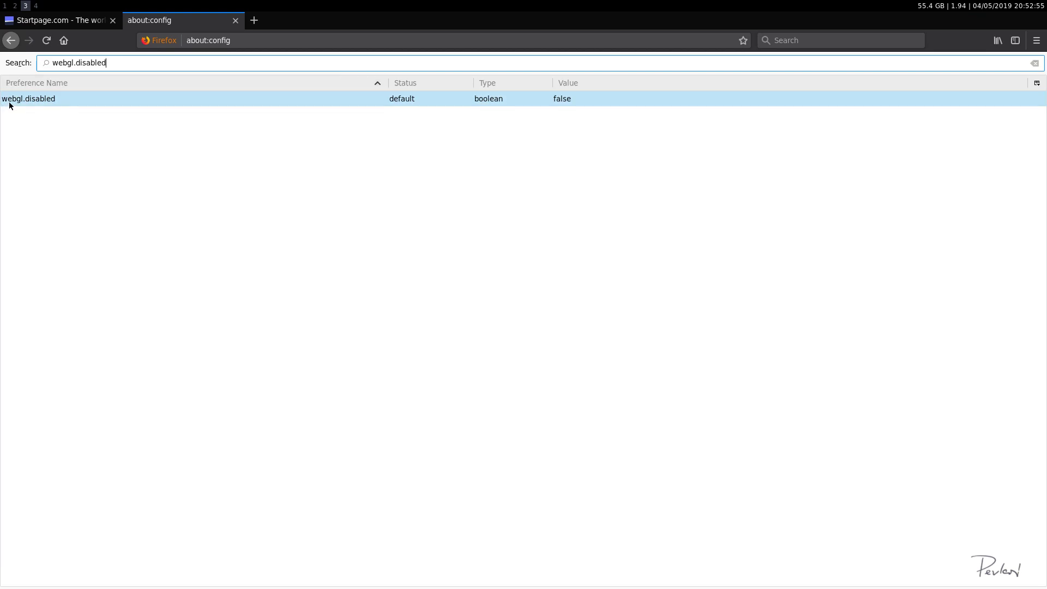
{"action": "key", "text": "shift+Tab"}
{"action": "left_click", "coordinate": [65, 103]}
{"action": "key", "text": "shift+Tab"}
Switch webgl.disabled to true and clear the search filter.
{"action": "double_click", "coordinate": [308, 99]}
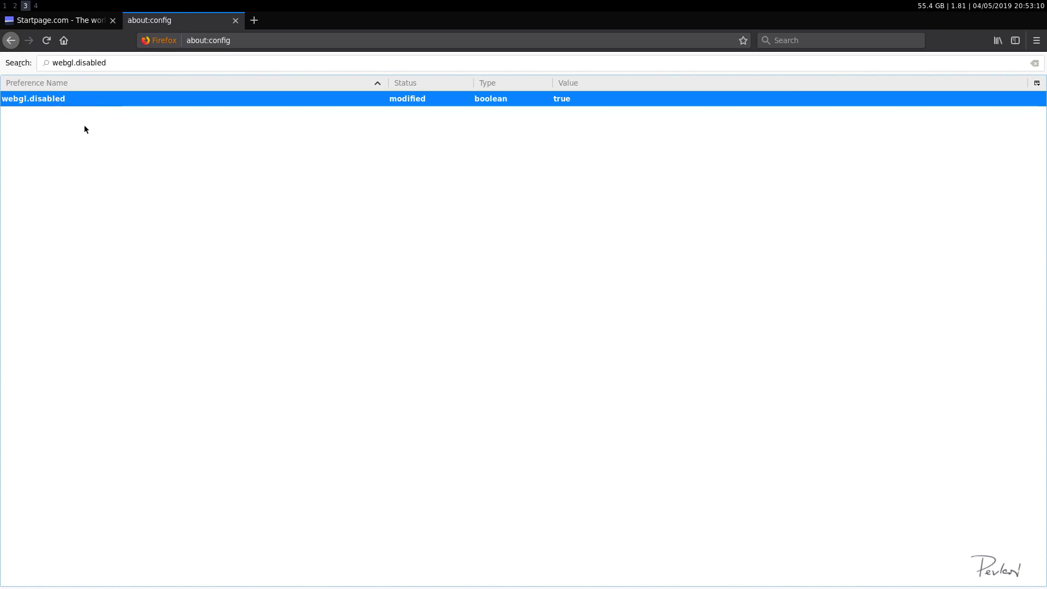
{"action": "left_click", "coordinate": [95, 64]}
{"action": "left_click_drag", "start_coordinate": [107, 64], "coordinate": [52, 64]}
{"action": "key", "text": "BackSpace"}
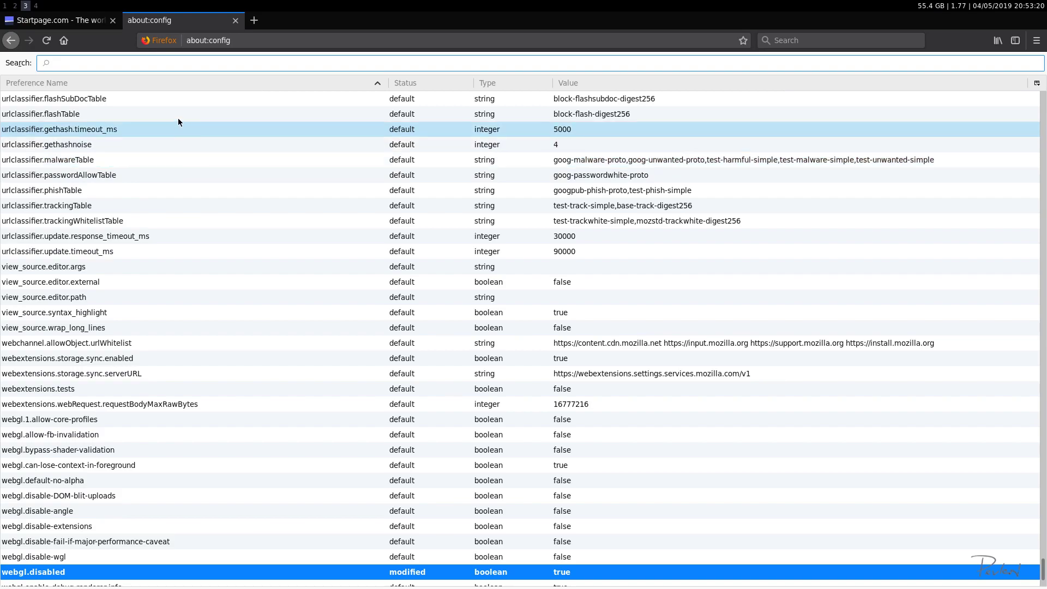
Set device.sensors.enabled to false and clear the search to show all preferences.
{"action": "type", "text": "device"}
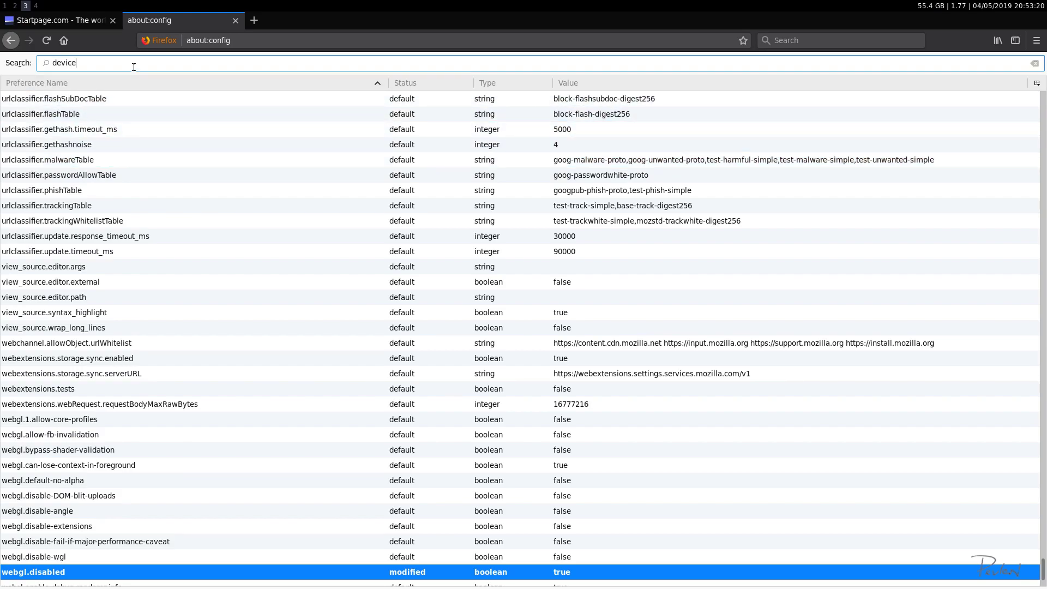
{"action": "type", "text": ".sensors.ena"}
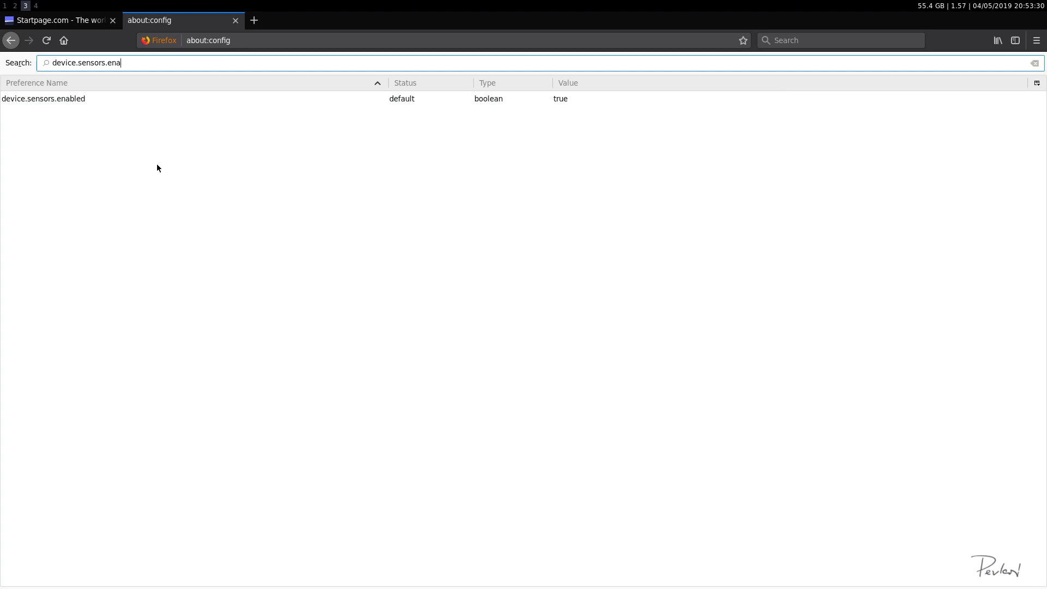
{"action": "left_click", "coordinate": [58, 102]}
{"action": "double_click", "coordinate": [167, 101]}
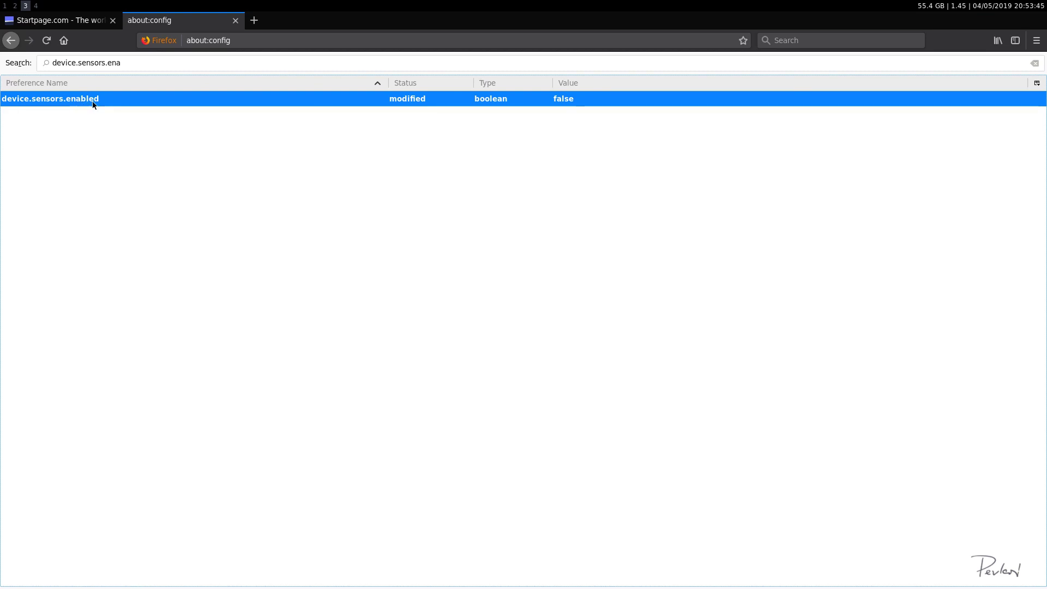
{"action": "left_click", "coordinate": [98, 62]}
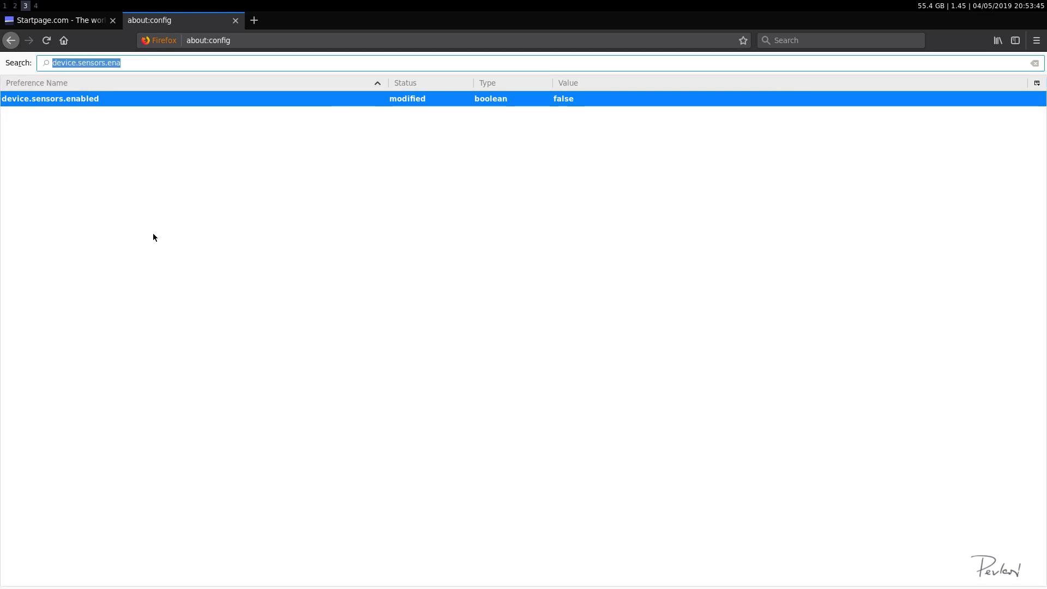
{"action": "key", "text": "BackSpace"}
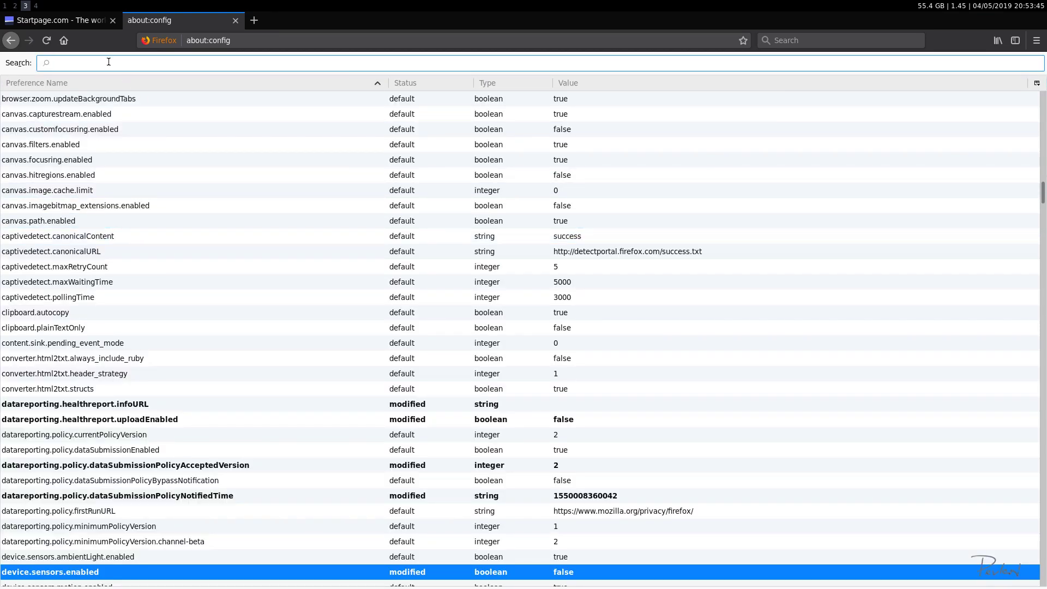
Turn on the Do Not Track header via privacy.donottrackheader.enabled, then clear the search.
{"action": "type", "text": "privacy."}
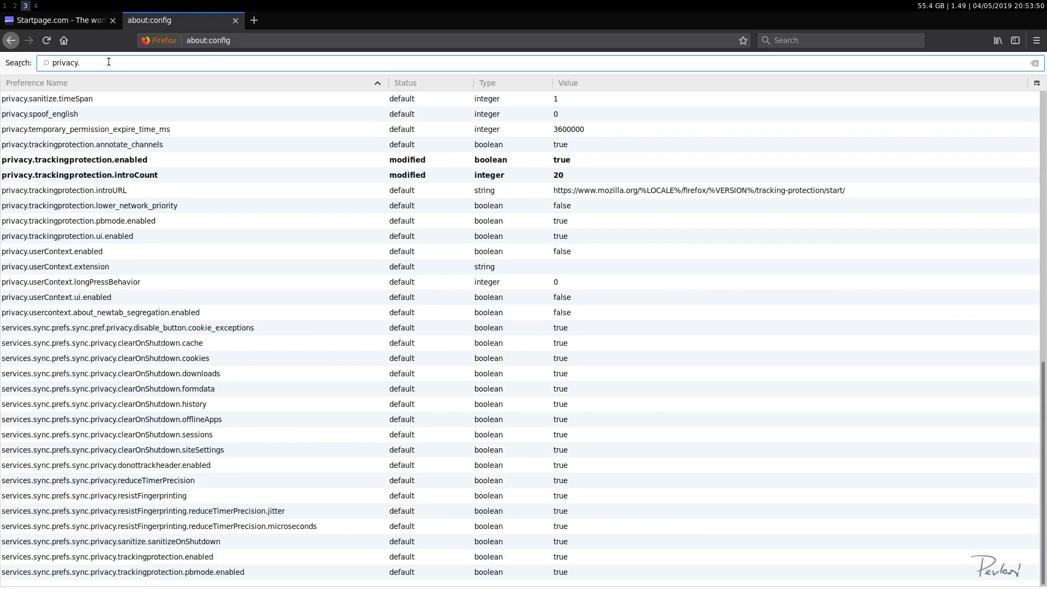
{"action": "type", "text": "dont"}
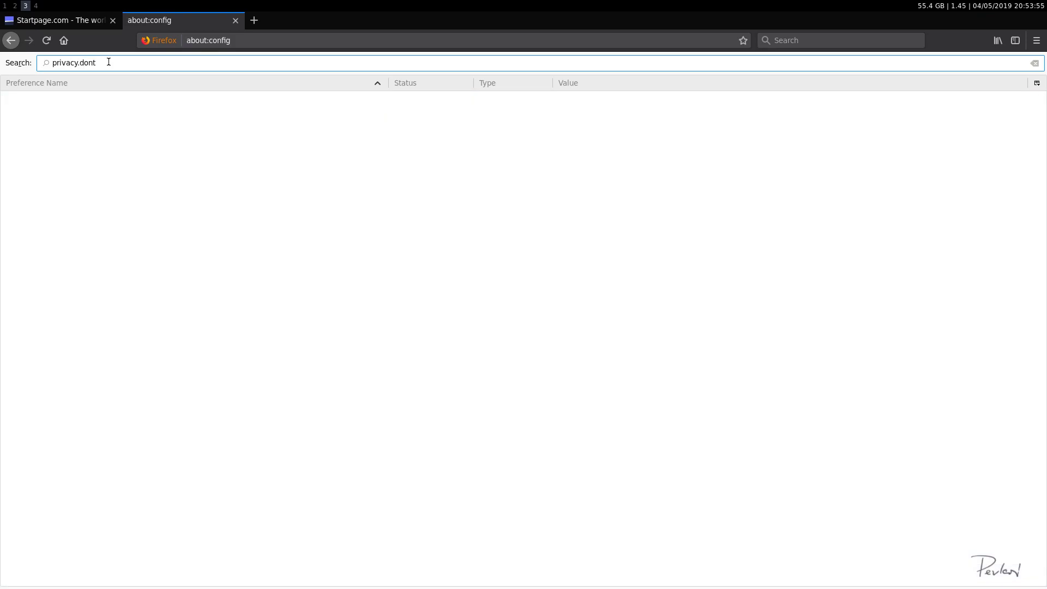
{"action": "key", "text": "BackSpace"}
{"action": "key", "text": "BackSpace"}
{"action": "type", "text": "not"}
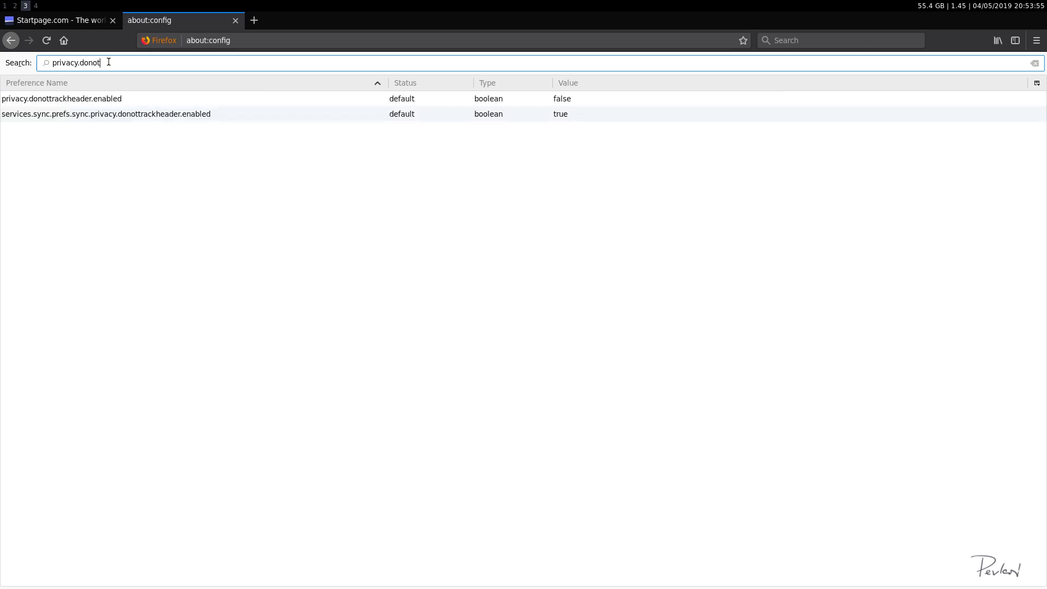
{"action": "left_click", "coordinate": [120, 103]}
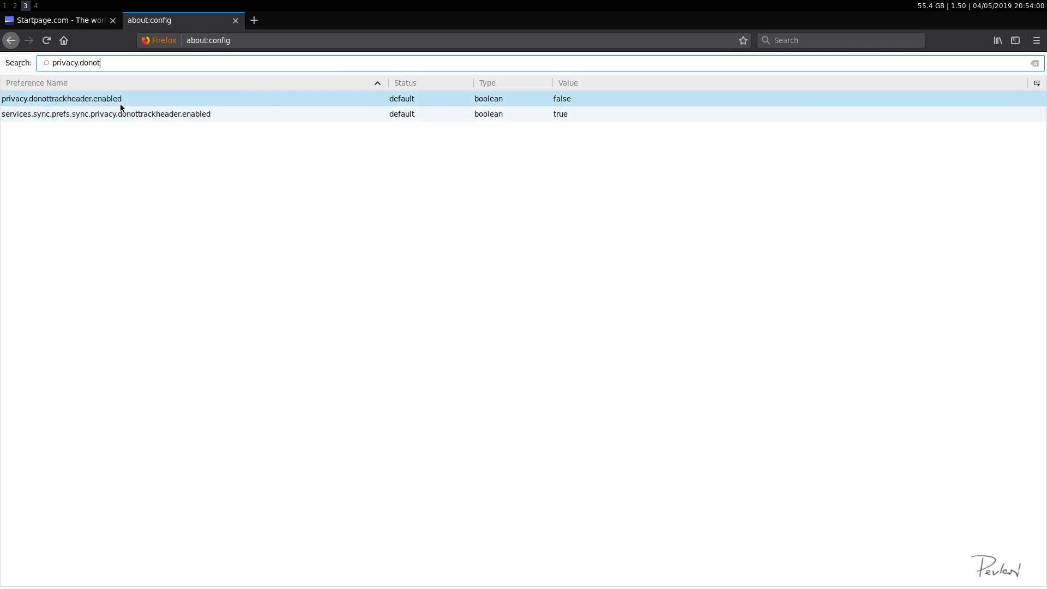
{"action": "double_click", "coordinate": [195, 101]}
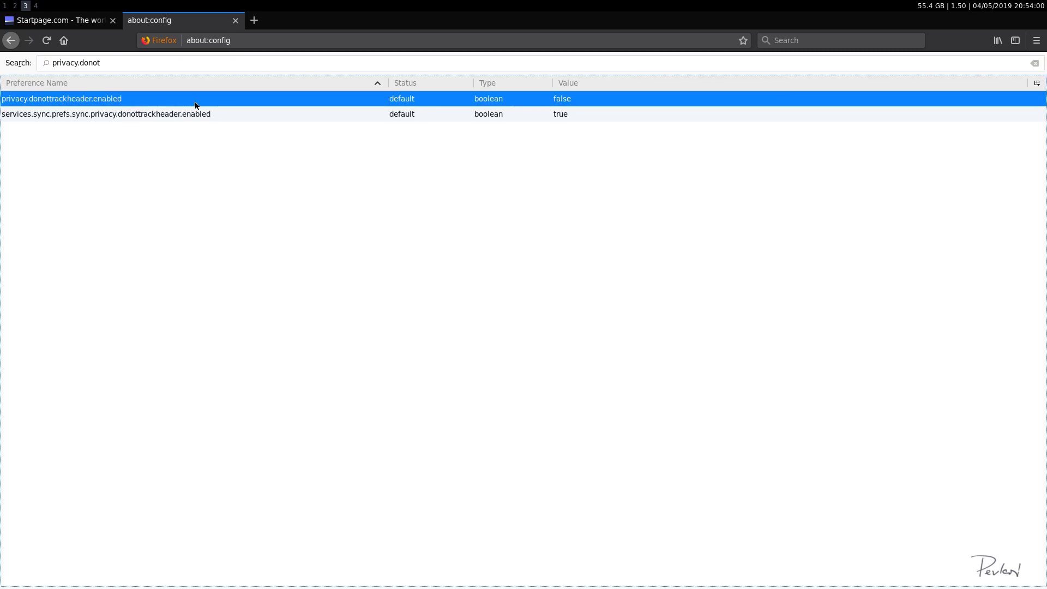
{"action": "left_click", "coordinate": [142, 67]}
{"action": "key", "text": "BackSpace"}
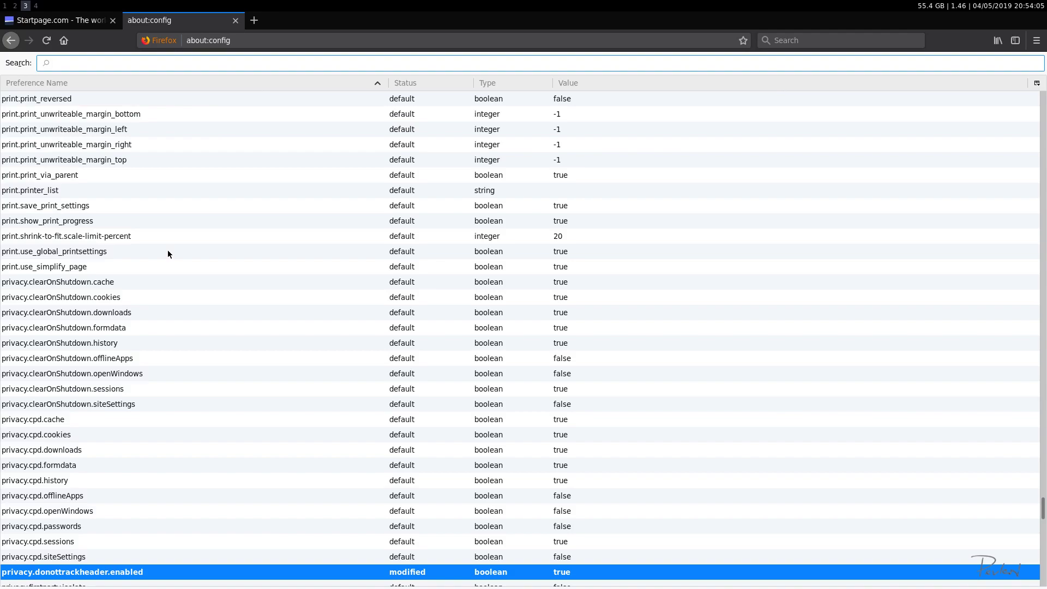
Filter to full-screen-api. entries and set full-screen-api.enabled to false.
{"action": "type", "text": "full."}
{"action": "key", "text": "BackSpace"}
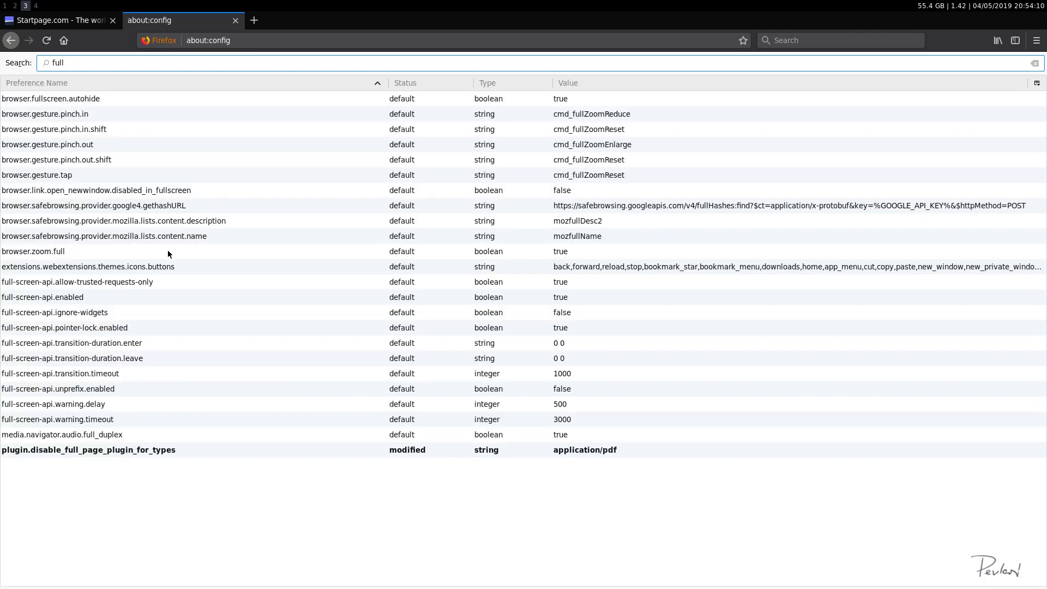
{"action": "type", "text": "-screen"}
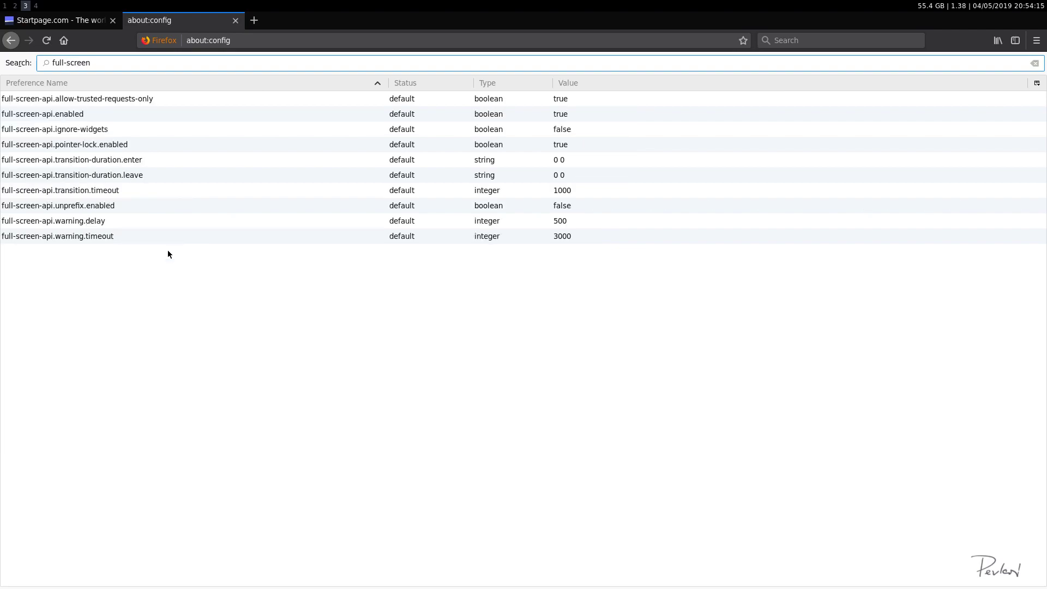
{"action": "type", "text": "-api.ap"}
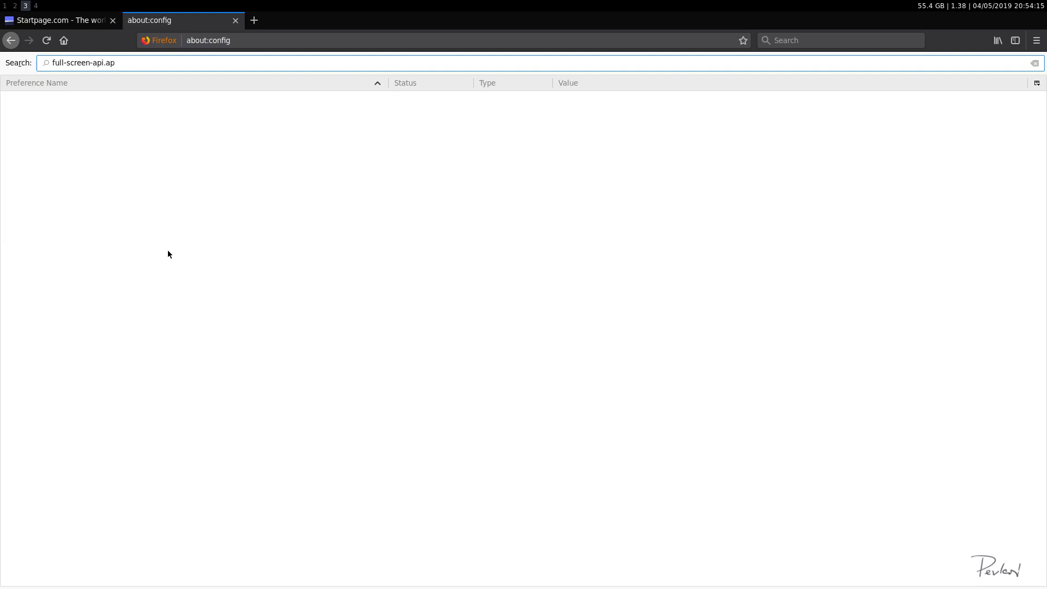
{"action": "key", "text": "BackSpace"}
{"action": "key", "text": "BackSpace"}
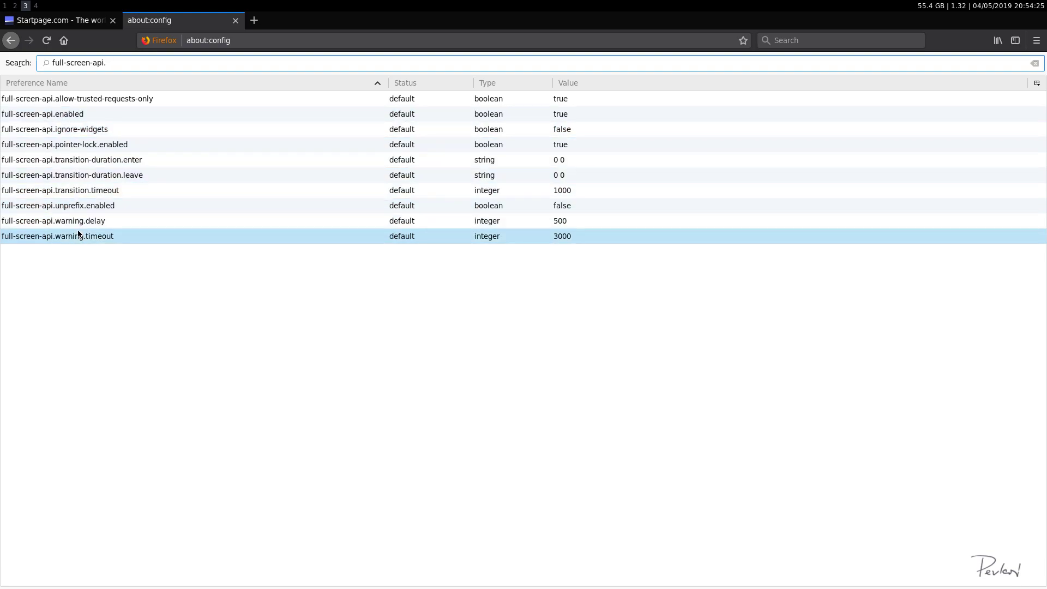
{"action": "left_click", "coordinate": [65, 114]}
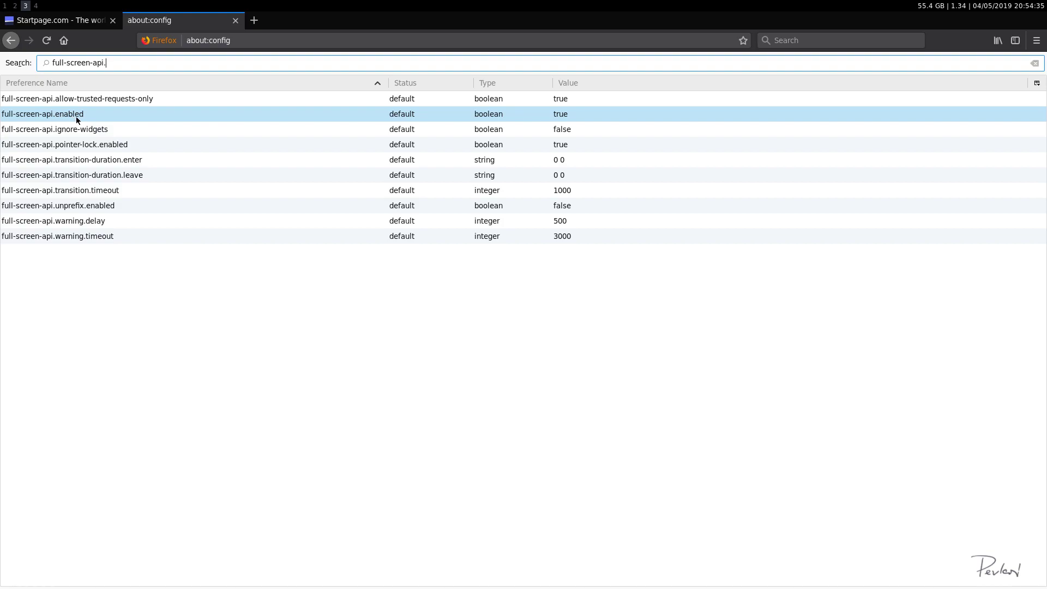
{"action": "double_click", "coordinate": [153, 113]}
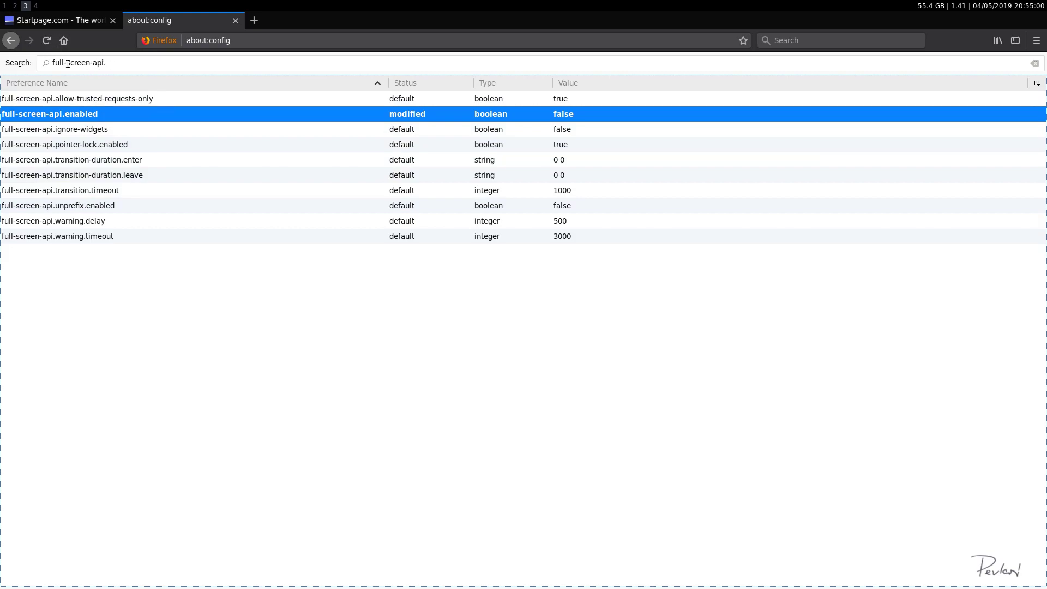
{"action": "left_click_drag", "start_coordinate": [107, 64], "coordinate": [53, 64]}
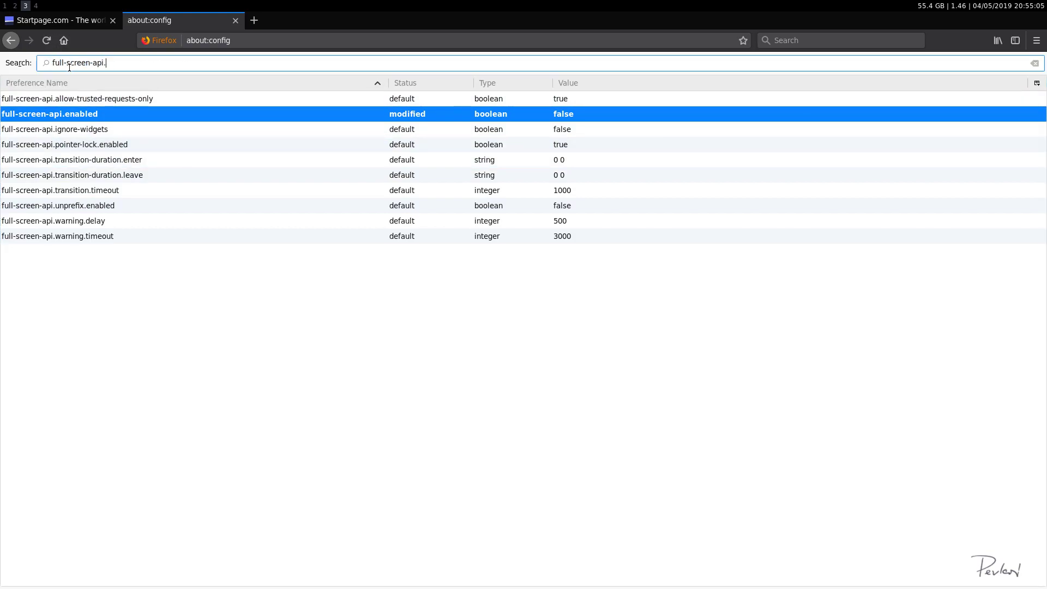
Filter to network.http.spe and open speculative-parallel-limit, cancelling to keep it at 0.
{"action": "key", "text": "BackSpace"}
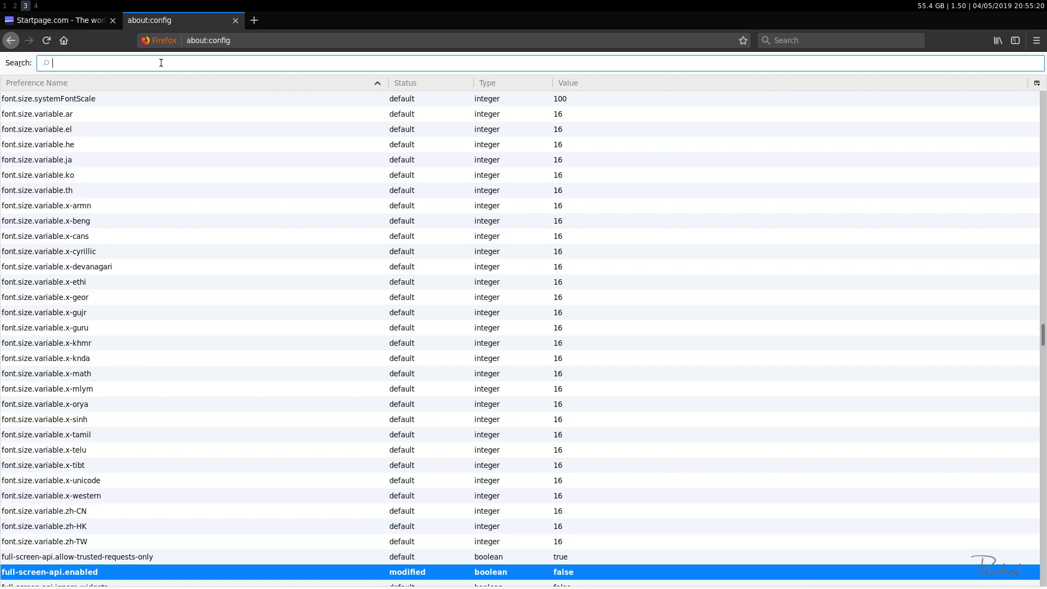
{"action": "type", "text": "network"}
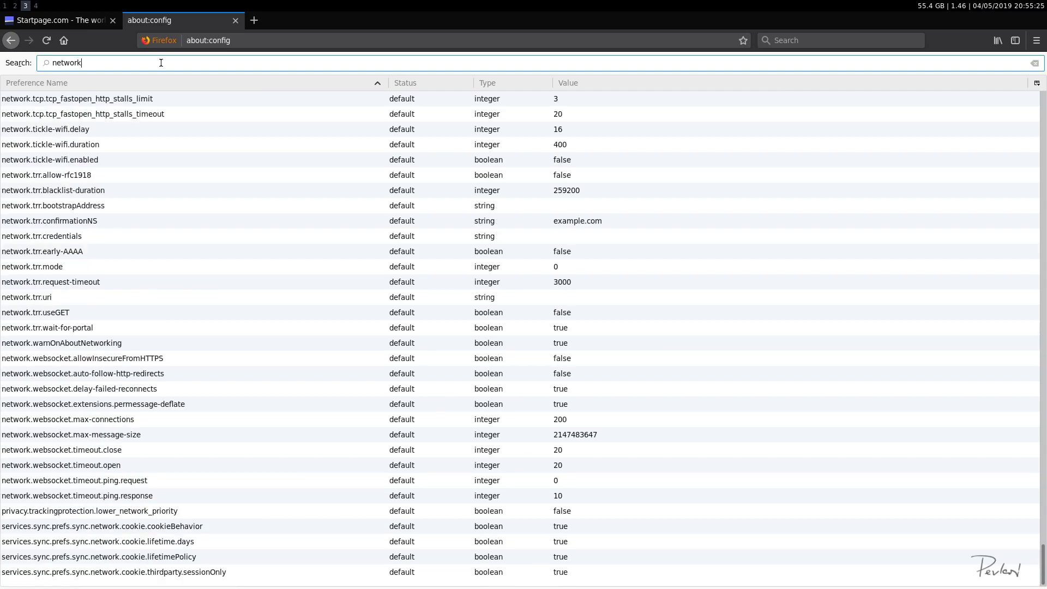
{"action": "type", "text": ".http"}
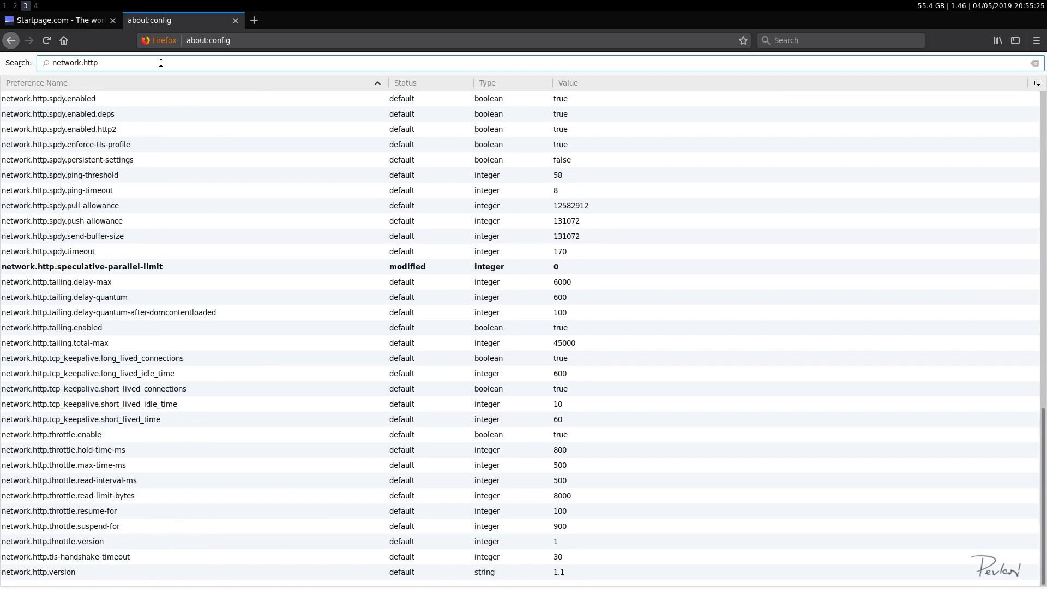
{"action": "type", "text": ".spe"}
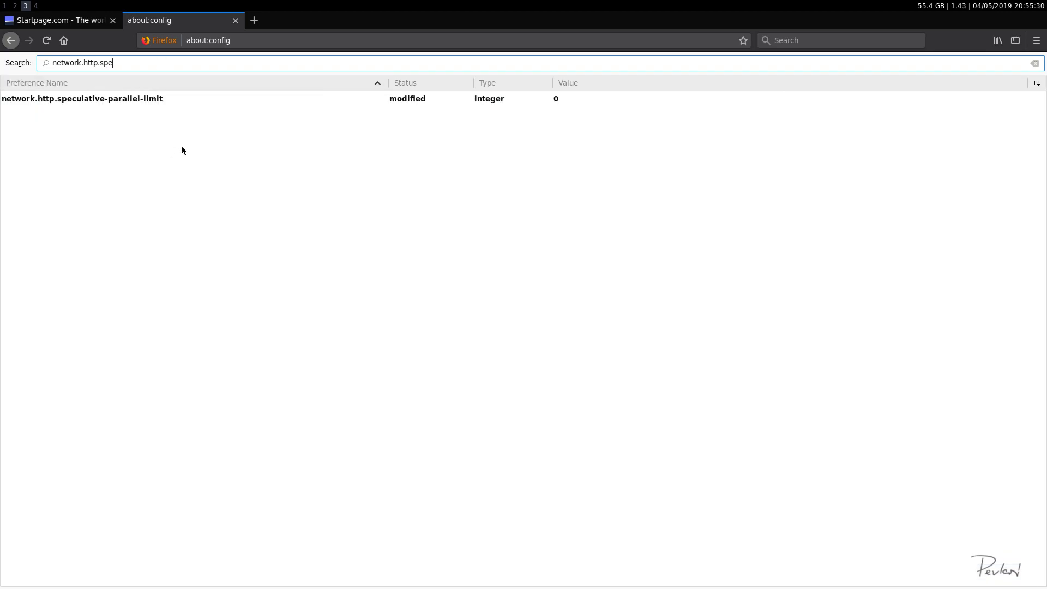
{"action": "left_click", "coordinate": [561, 101]}
{"action": "double_click", "coordinate": [550, 100]}
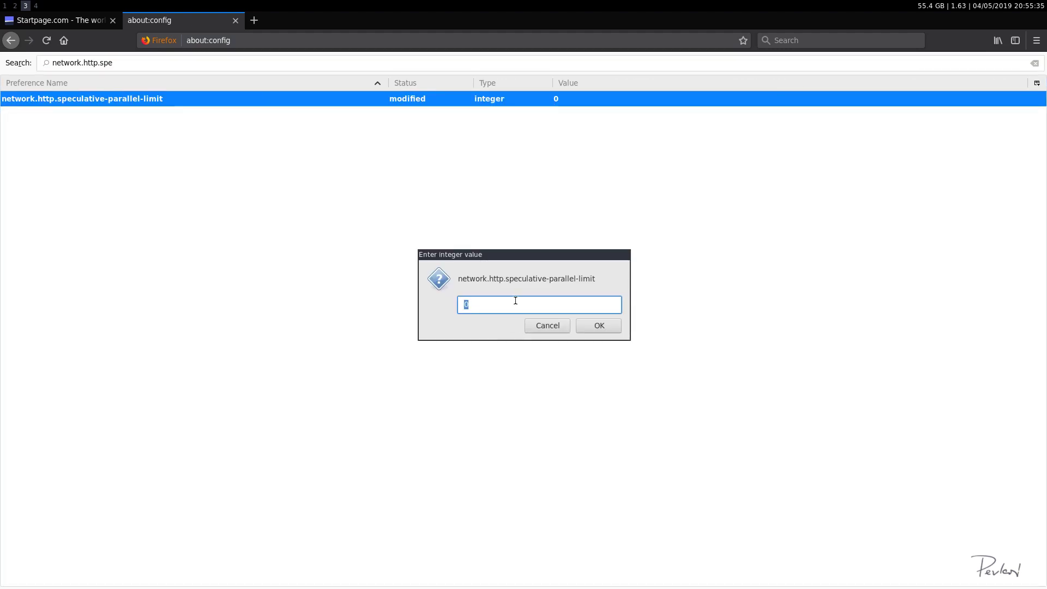
{"action": "left_click_drag", "start_coordinate": [522, 259], "coordinate": [296, 173]}
{"action": "left_click", "coordinate": [308, 231]}
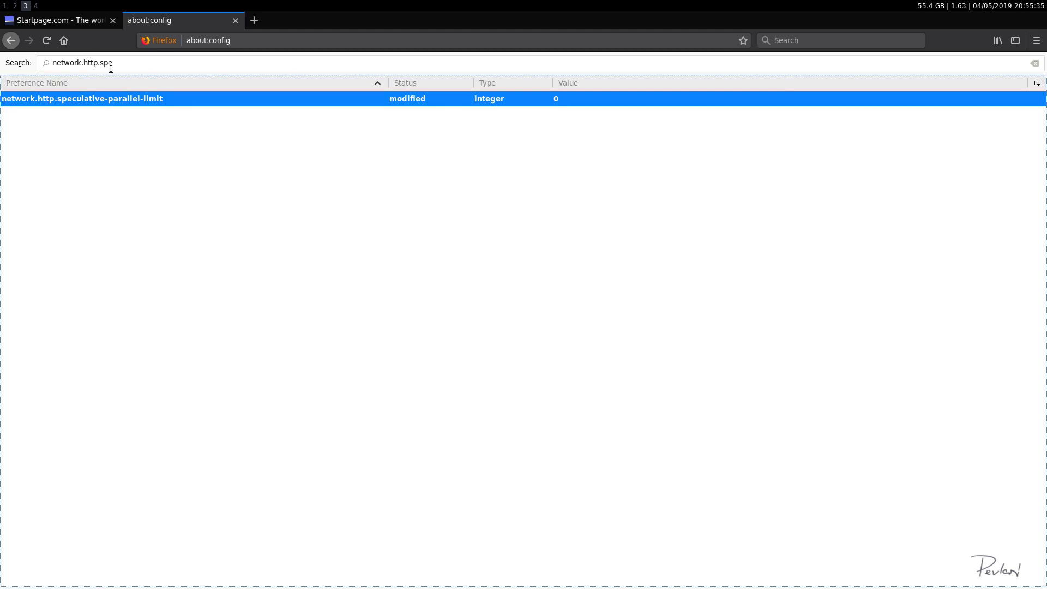
{"action": "left_click_drag", "start_coordinate": [119, 64], "coordinate": [46, 63]}
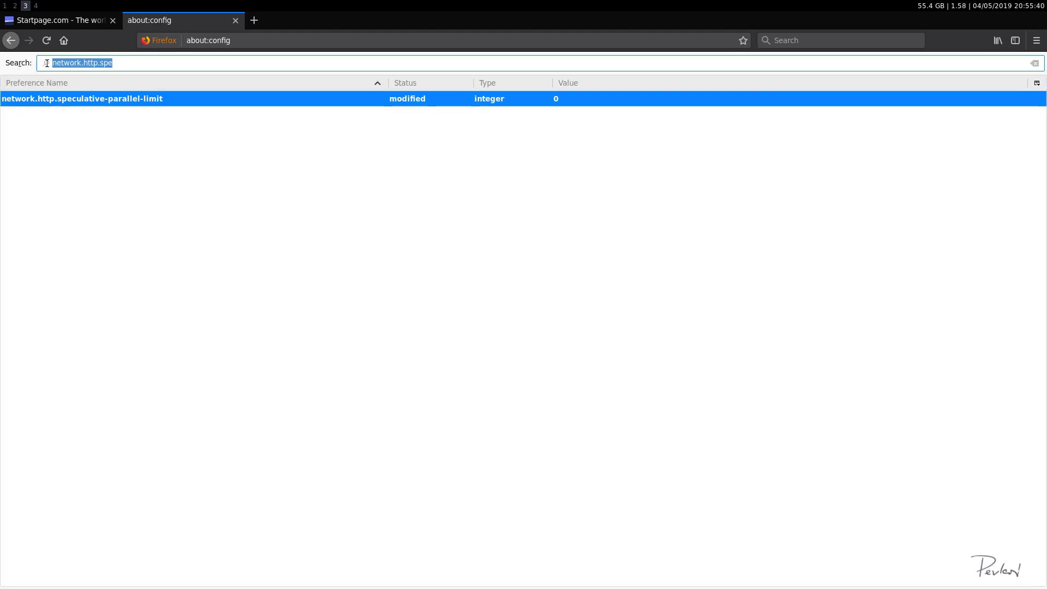
Set network.http.max-persistent-connections-per-server to 10, then clear the search filter.
{"action": "left_click", "coordinate": [144, 64]}
{"action": "key", "text": "BackSpace"}
{"action": "key", "text": "BackSpace"}
{"action": "key", "text": "BackSpace"}
{"action": "type", "text": "max-per"}
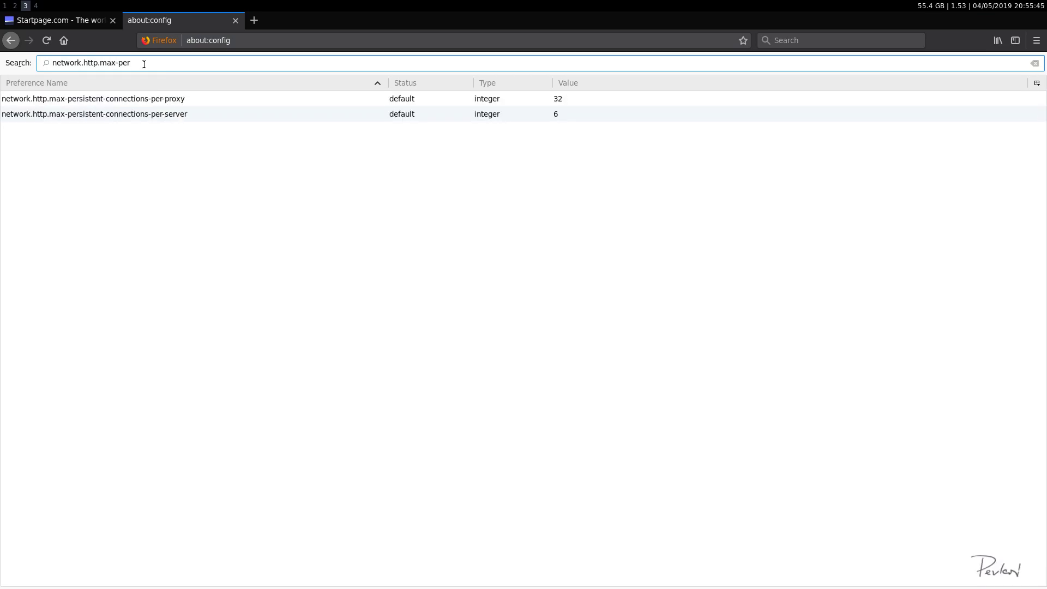
{"action": "left_click", "coordinate": [160, 119]}
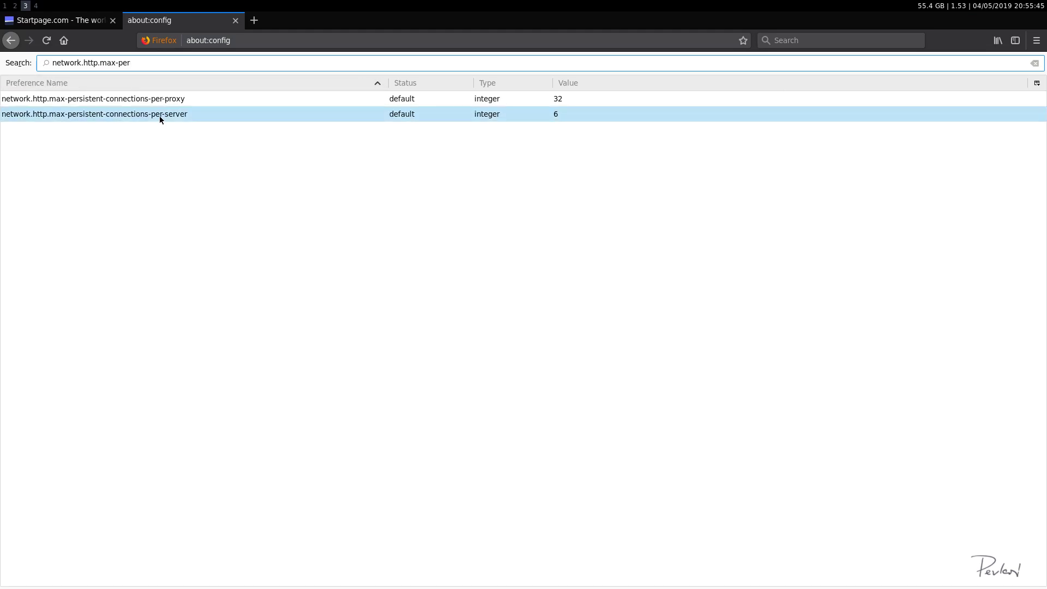
{"action": "double_click", "coordinate": [150, 113]}
{"action": "left_click_drag", "start_coordinate": [483, 259], "coordinate": [235, 194]}
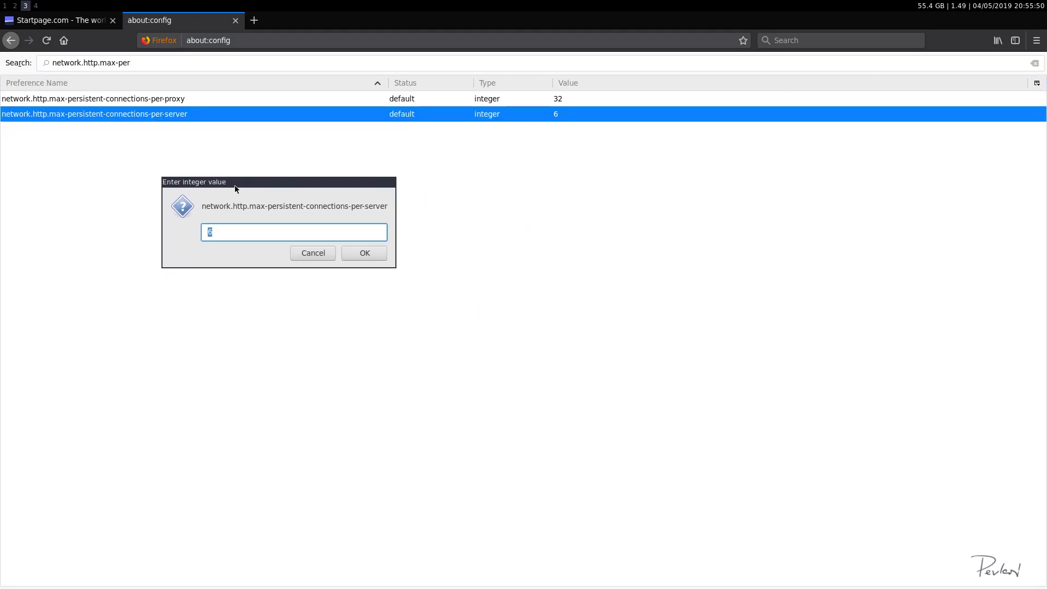
{"action": "type", "text": "10"}
{"action": "left_click", "coordinate": [381, 259]}
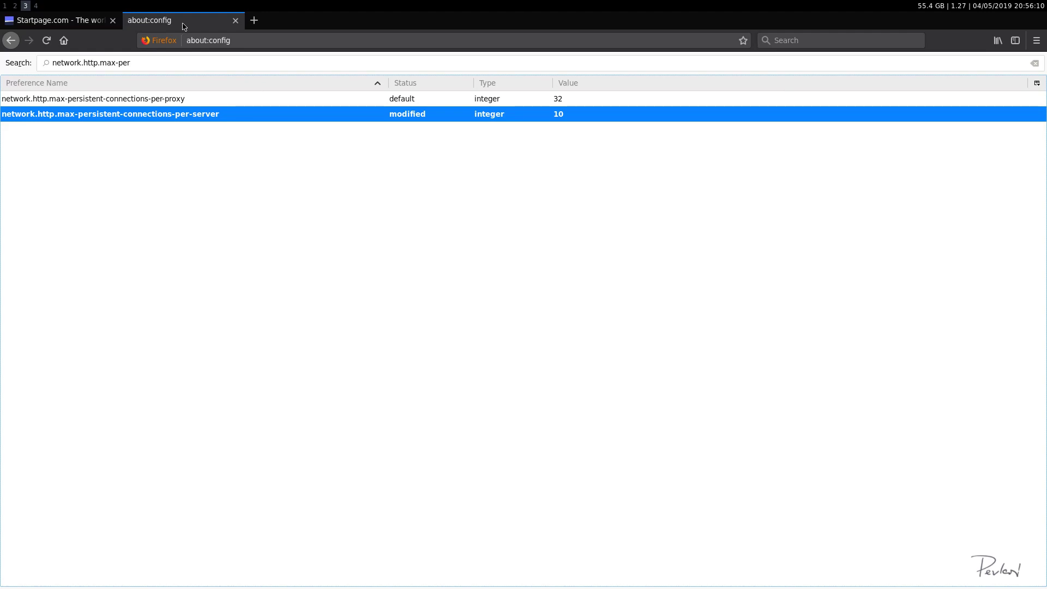
{"action": "left_click", "coordinate": [182, 61]}
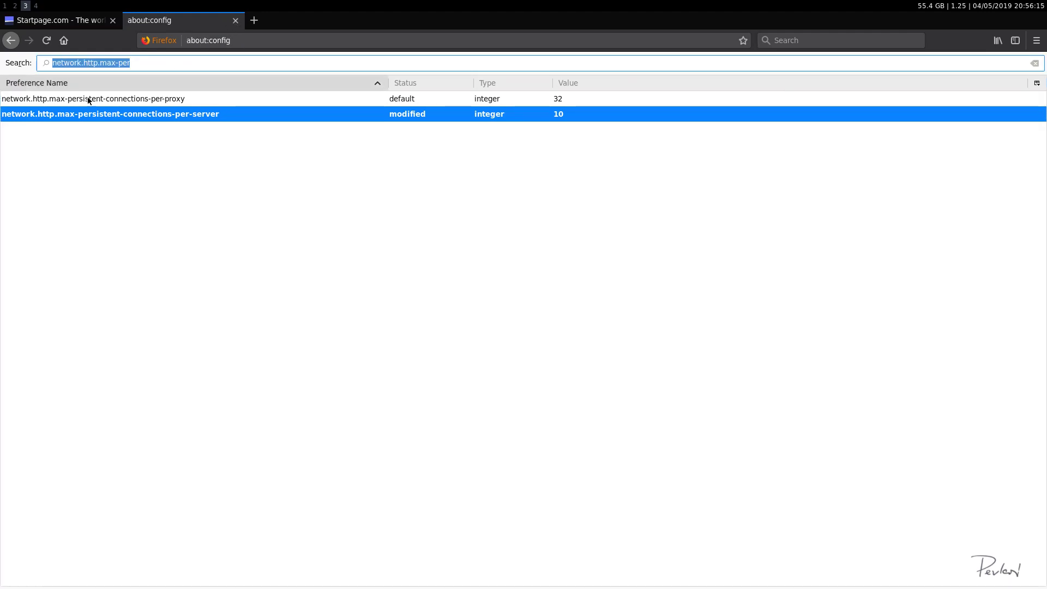
{"action": "key", "text": "BackSpace"}
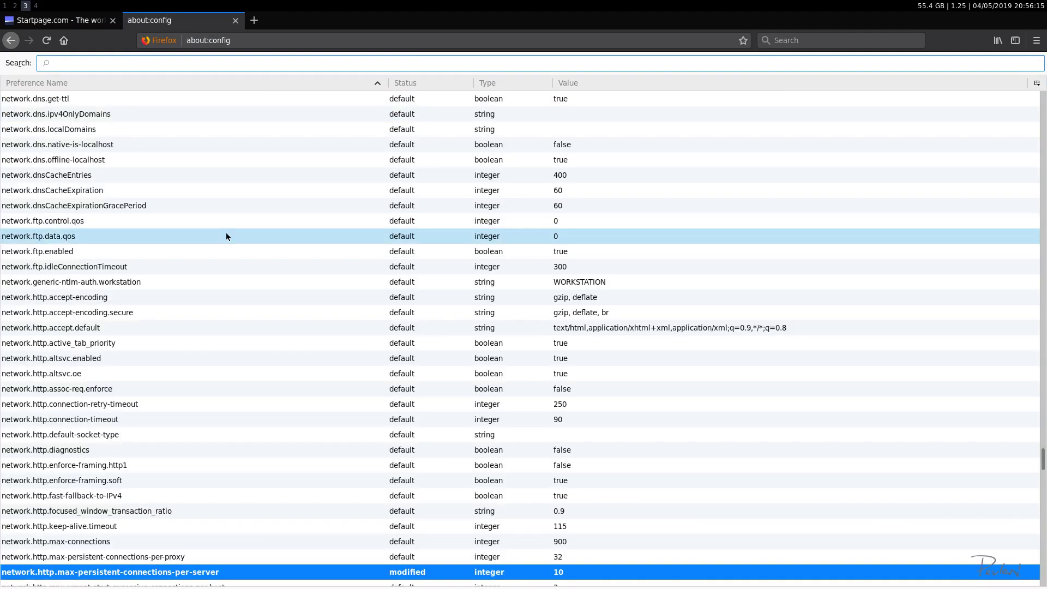
{"action": "scroll", "coordinate": [227, 236], "scroll_direction": "up", "scroll_amount": 6}
{"action": "left_click_drag", "start_coordinate": [1042, 458], "coordinate": [985, 99]}
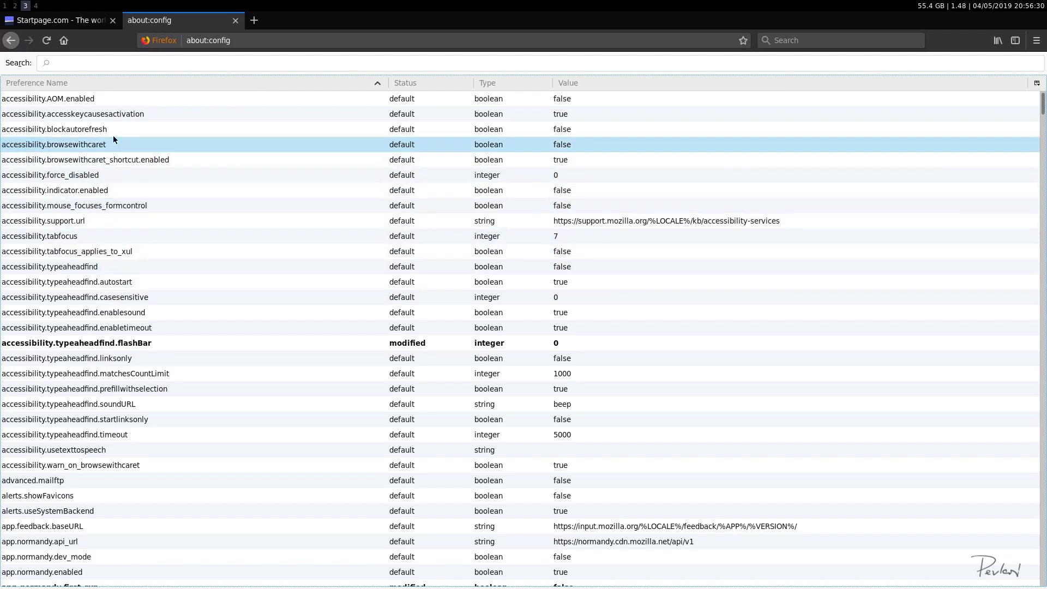
{"action": "scroll", "coordinate": [244, 270], "scroll_direction": "down", "scroll_amount": 12}
{"action": "scroll", "coordinate": [244, 276], "scroll_direction": "up", "scroll_amount": 13}
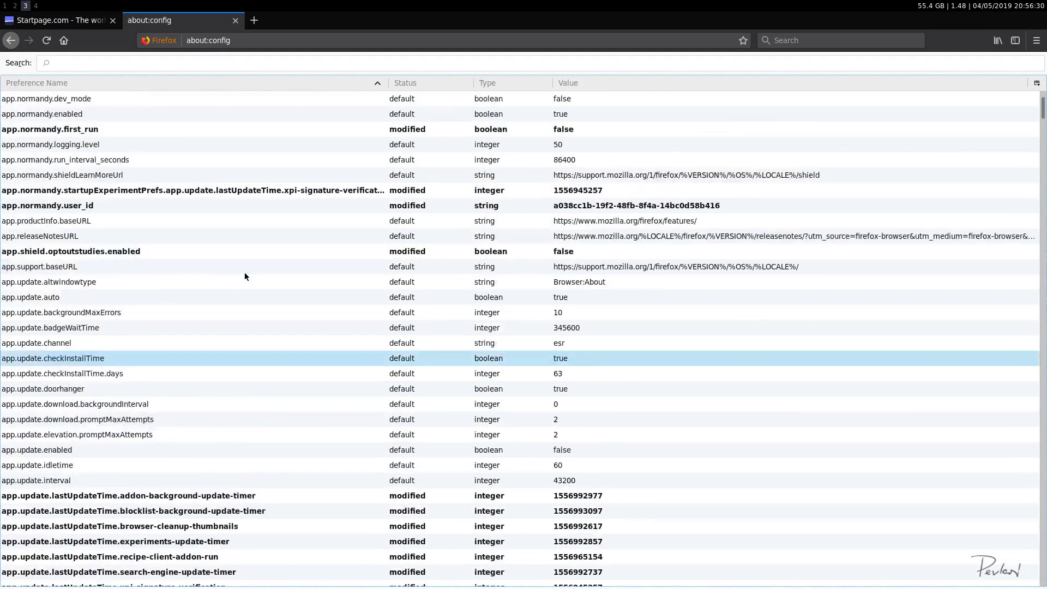